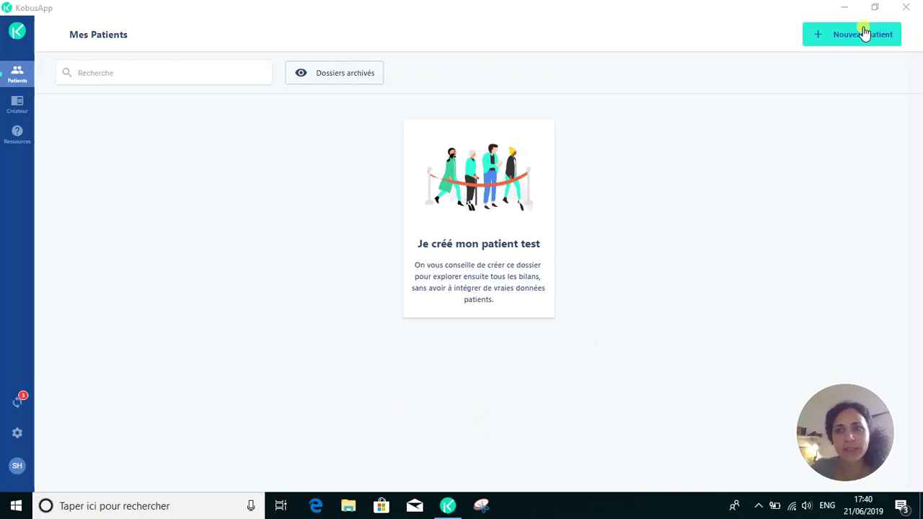
# Step: Start a new patient file and enter the patient's first and last name
pyautogui.click(865, 34)
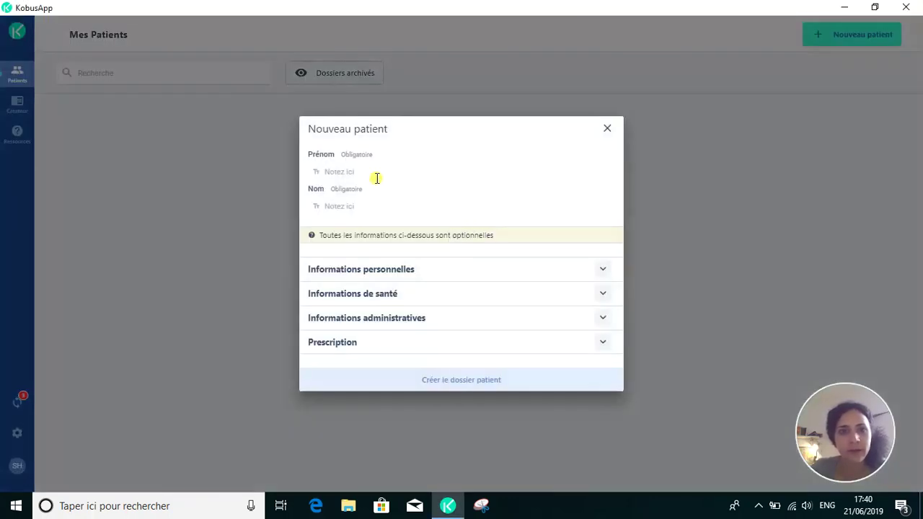
pyautogui.click(378, 178)
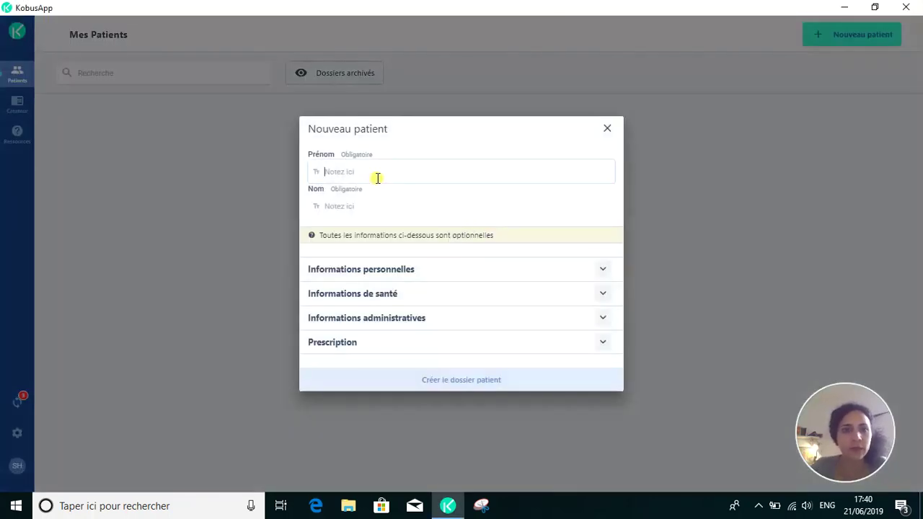
pyautogui.write('Kobus')
pyautogui.press('Tab')
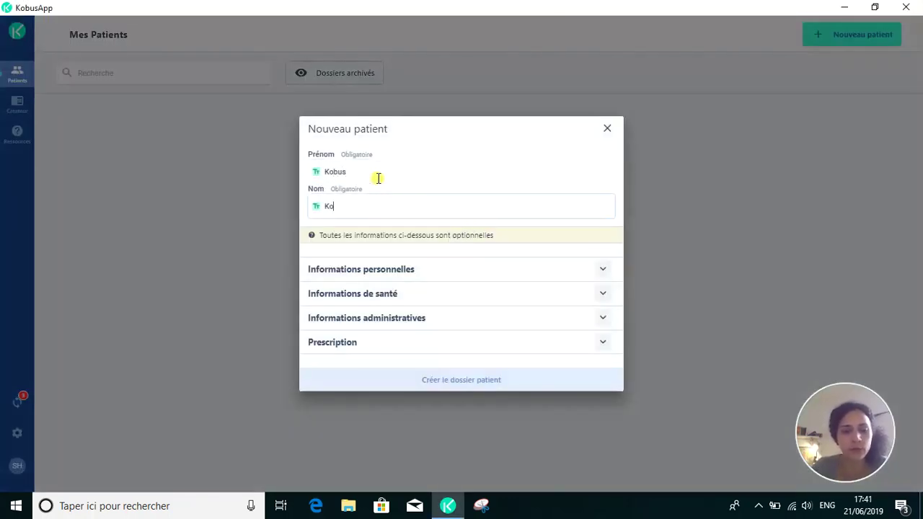
# Step: Set the sex to Homme and the profession to kiné in the personal information, and create the patient file
pyautogui.click(361, 270)
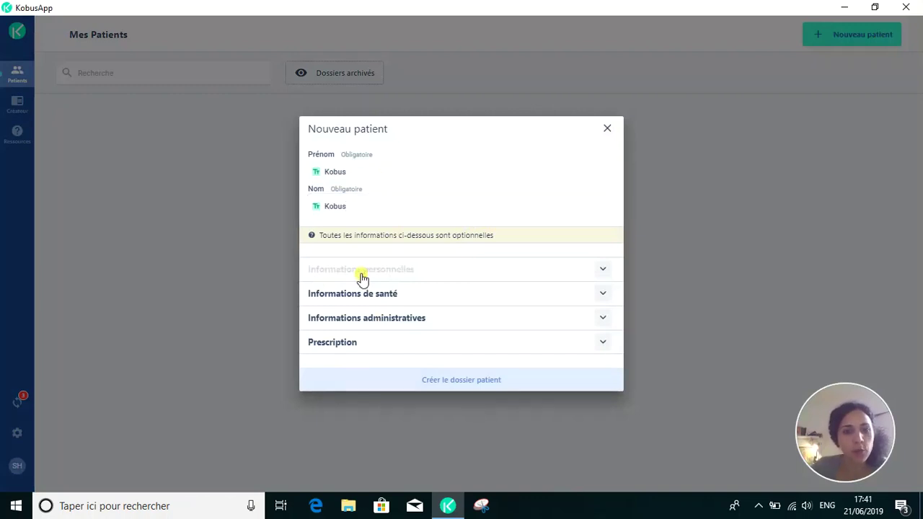
pyautogui.scroll(-1, 365, 275)
pyautogui.click(339, 273)
pyautogui.click(344, 311)
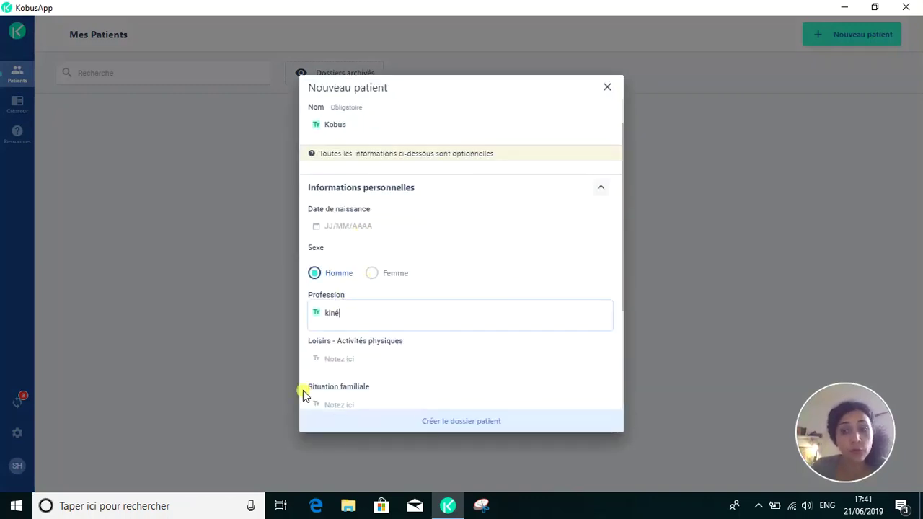
pyautogui.click(441, 422)
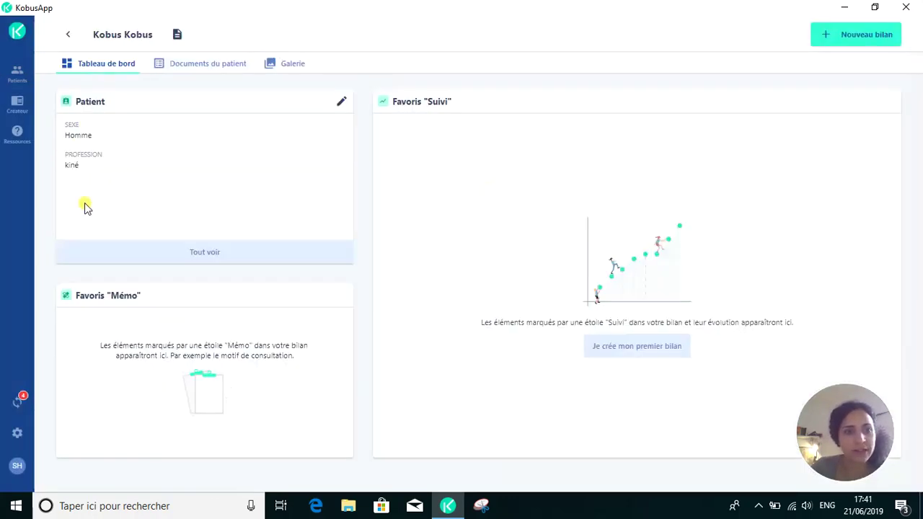
# Step: Start a new assessment for the patient and search the assessment templates for "epaule"
pyautogui.click(841, 45)
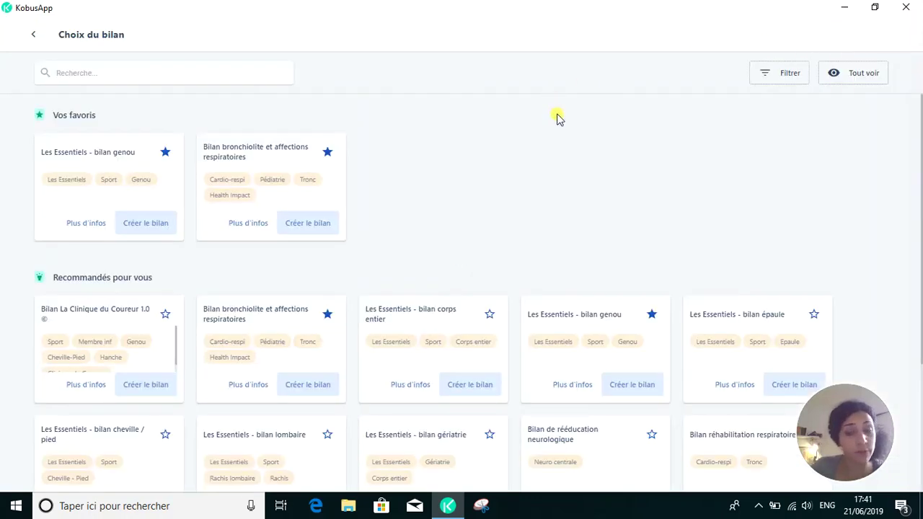
pyautogui.click(194, 77)
pyautogui.write('ep')
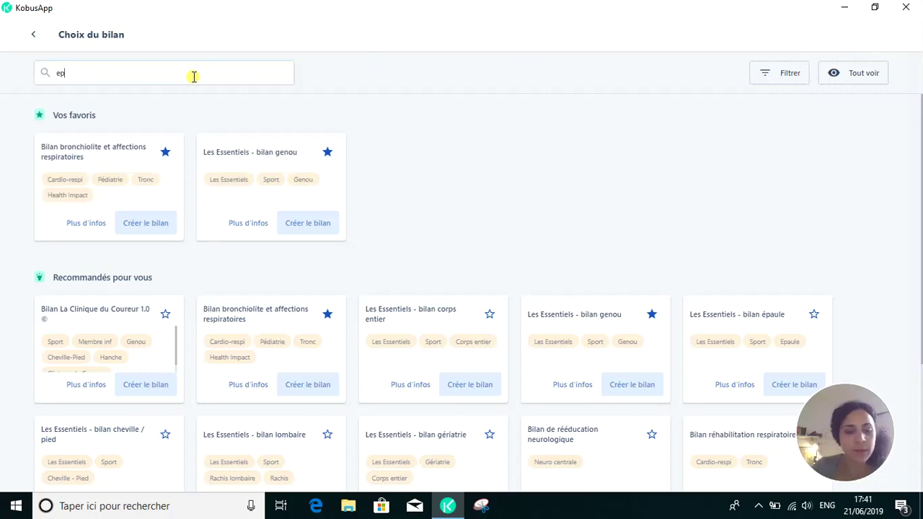
pyautogui.write('aule')
# Step: Search the assessment templates for "mdt" and for "ento", and clear the search
pyautogui.write('md')
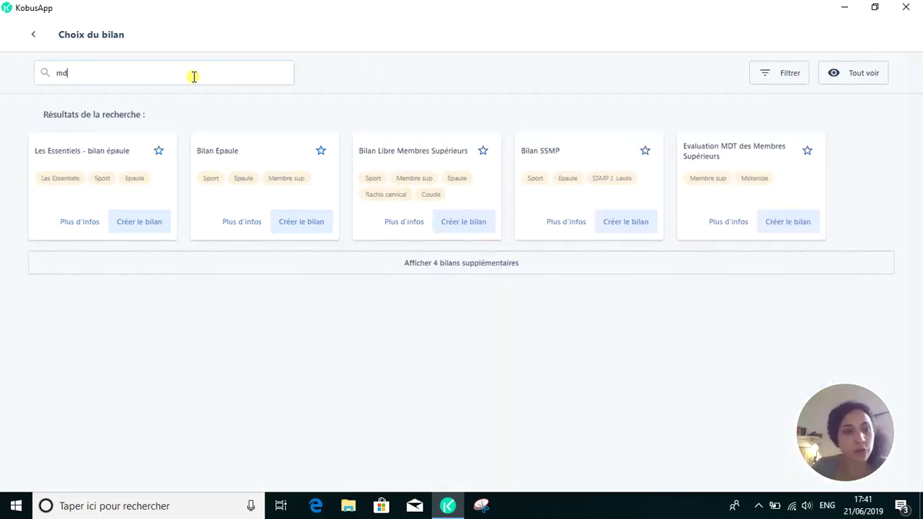
pyautogui.write('t')
pyautogui.press('BackSpace')
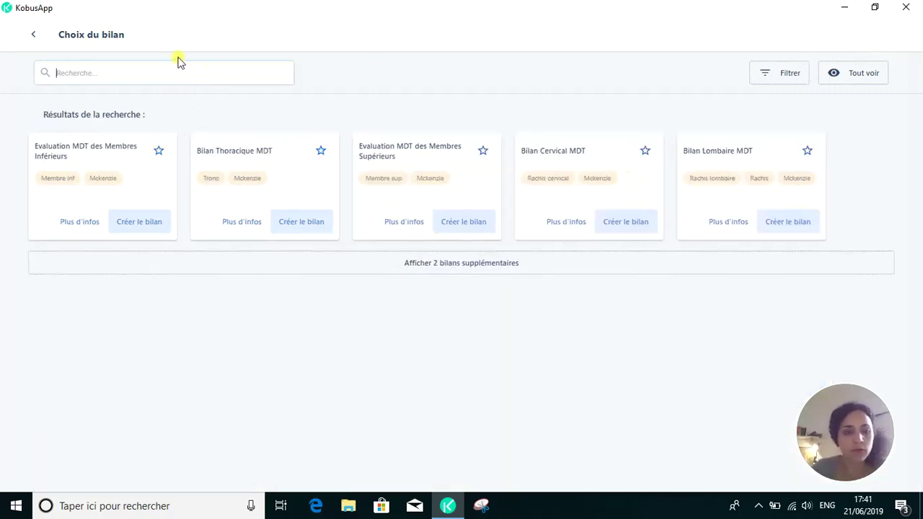
pyautogui.write('entos')
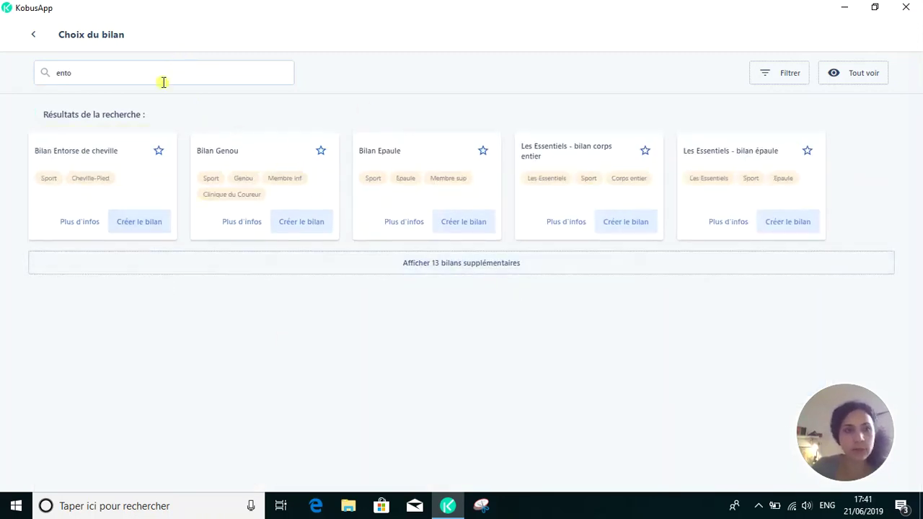
pyautogui.moveTo(164, 82); pyautogui.dragTo(54, 78)
pyautogui.press('BackSpace')
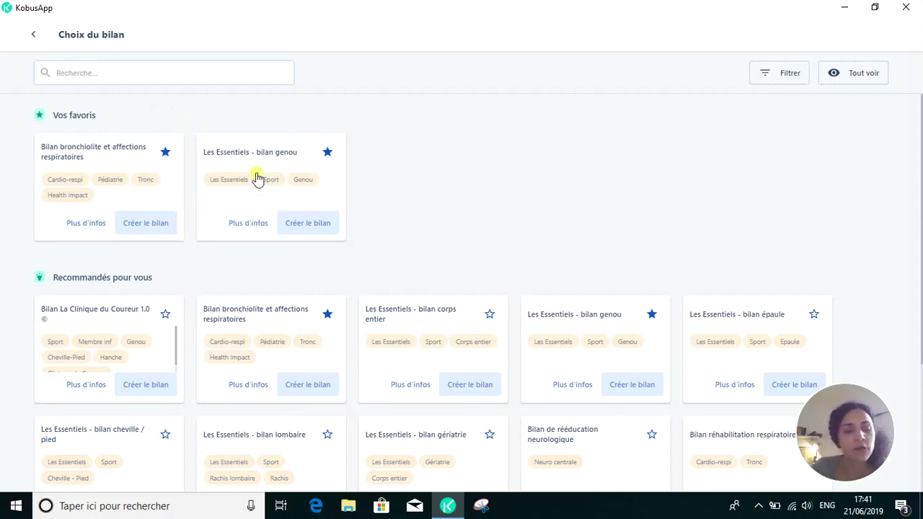
# Step: Read the information on the favourite template "Les Essentiels - bilan genou" and create an assessment from it
pyautogui.click(245, 224)
pyautogui.scroll(-5, 345, 181)
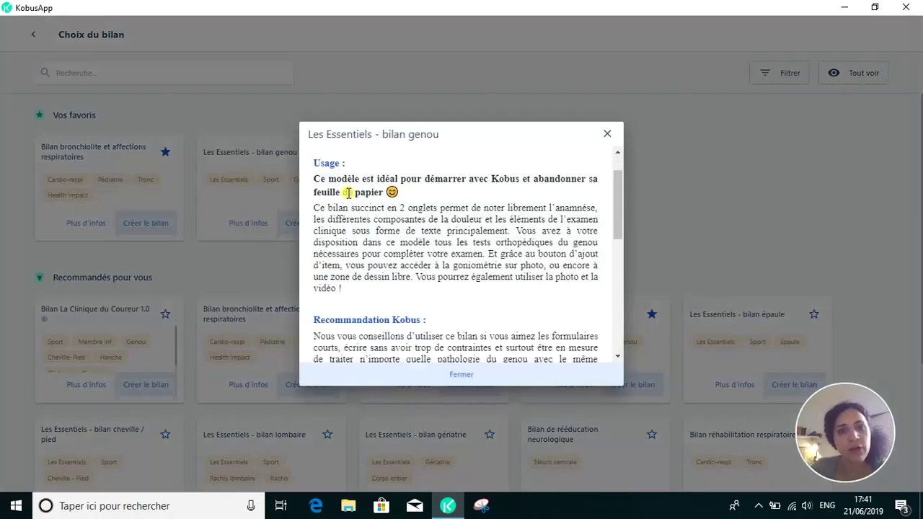
pyautogui.scroll(-3, 353, 202)
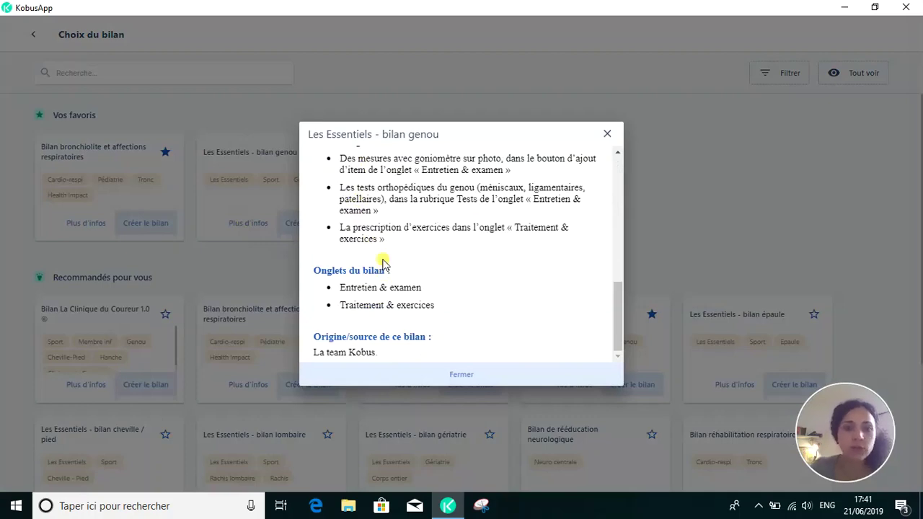
pyautogui.scroll(3, 412, 225)
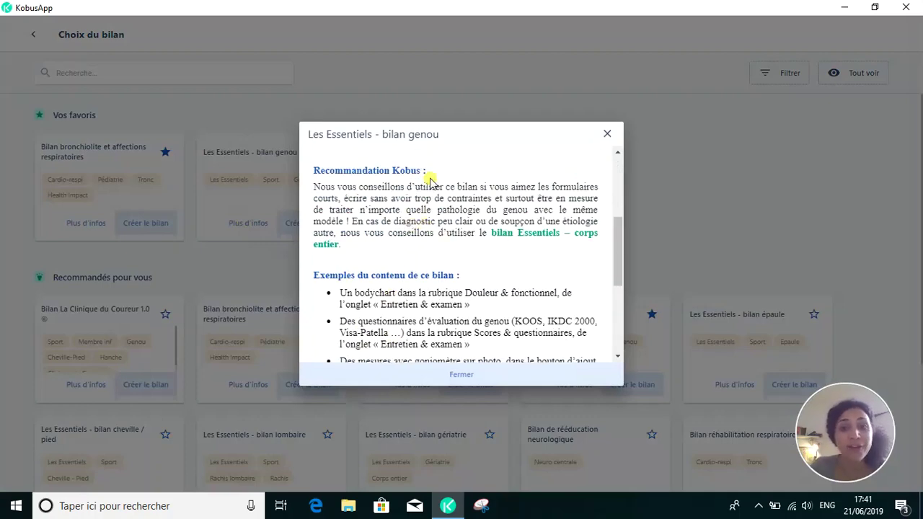
pyautogui.click(606, 137)
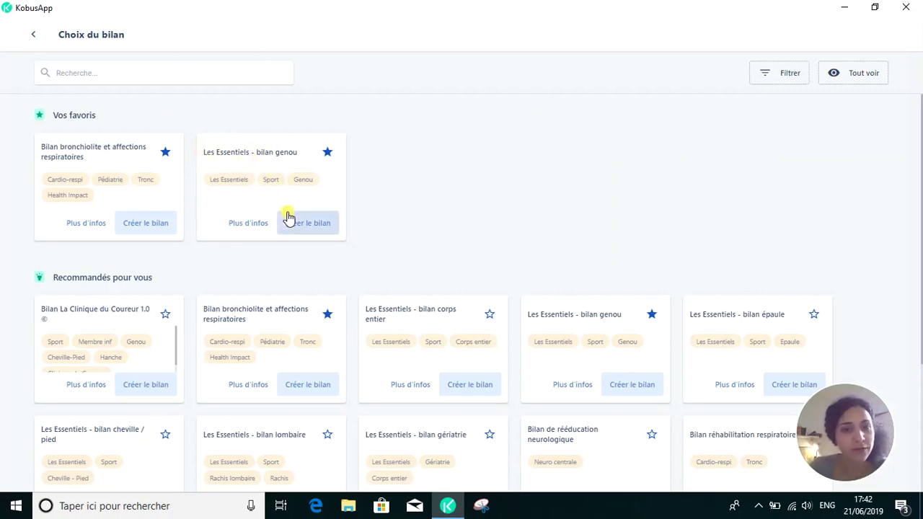
pyautogui.click(308, 230)
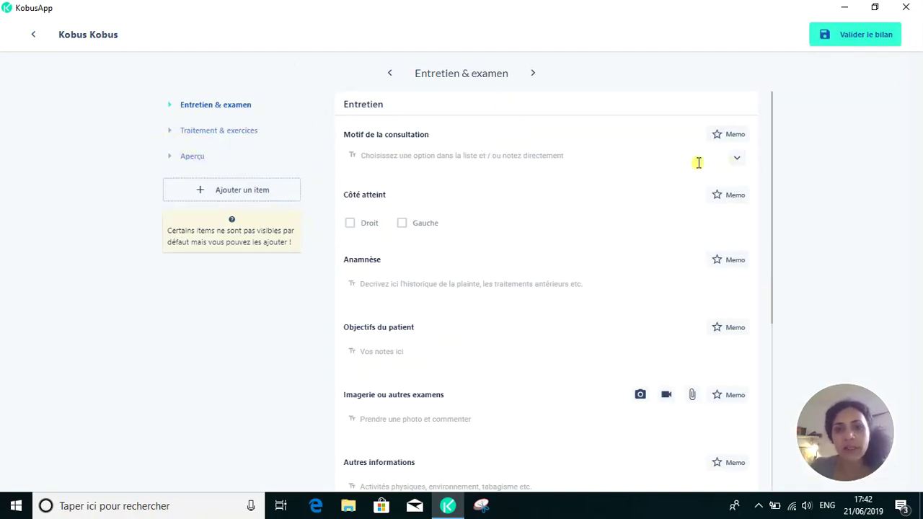
# Step: Set the consultation reason to "Entorse du genou (précisions)" and the affected side to Droit
pyautogui.click(737, 158)
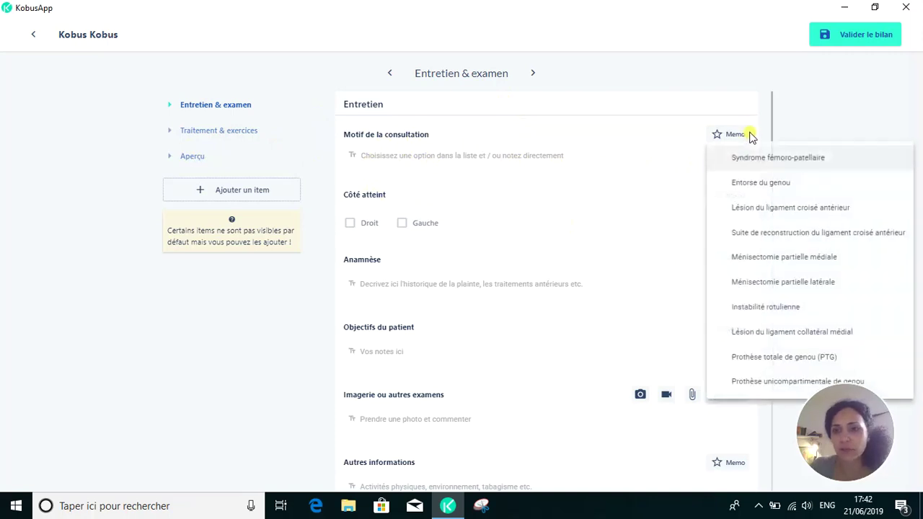
pyautogui.click(756, 189)
pyautogui.click(438, 155)
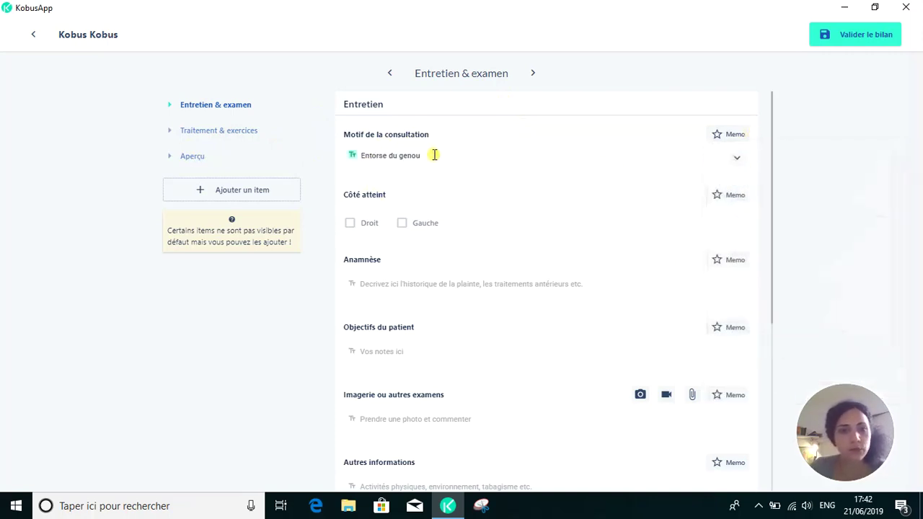
pyautogui.click(437, 158)
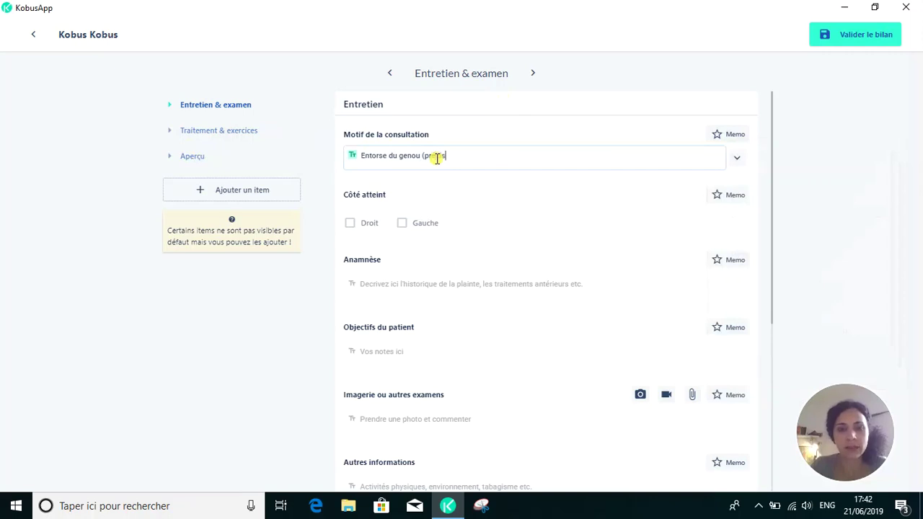
pyautogui.click(351, 220)
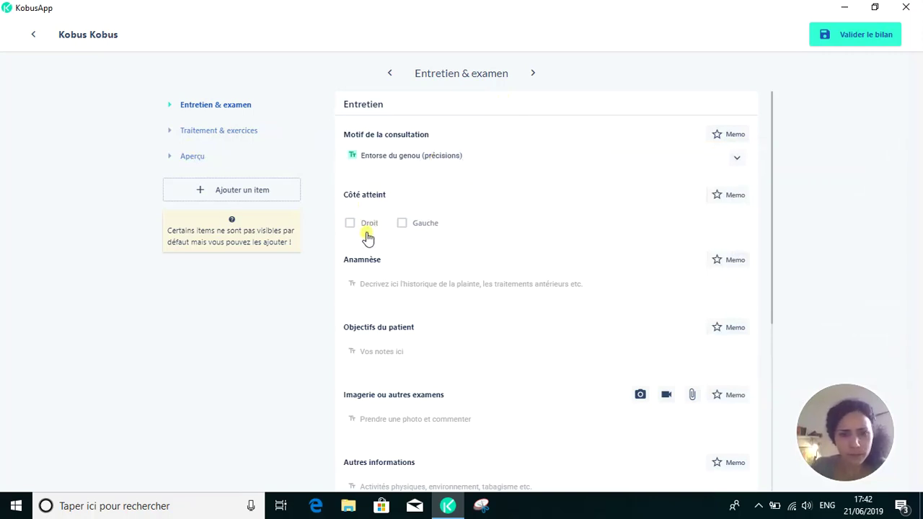
# Step: Add the optional Profession item to the Entretien & examen part of the assessment
pyautogui.scroll(-1, 447, 306)
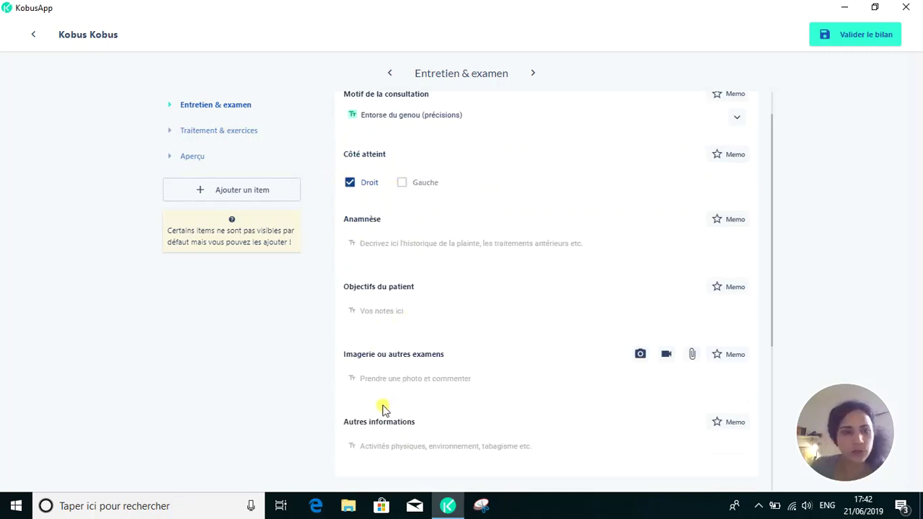
pyautogui.scroll(-1, 346, 307)
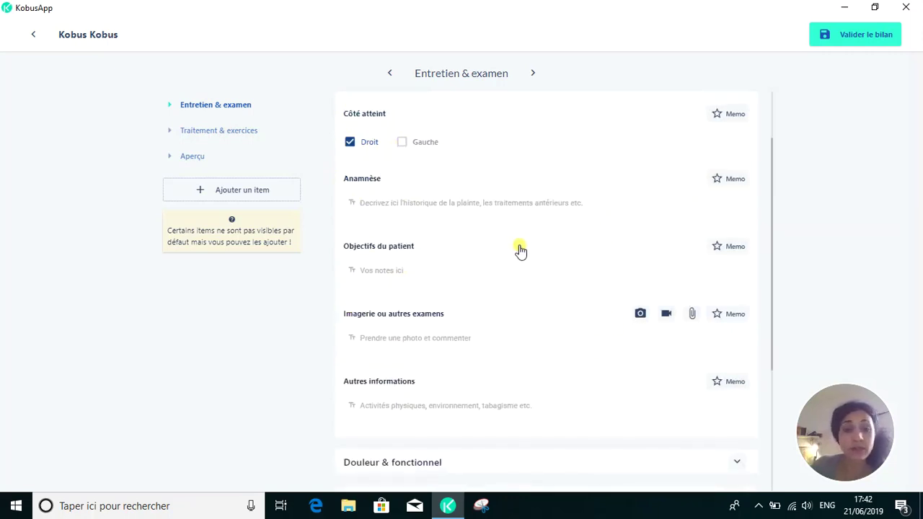
pyautogui.click(235, 198)
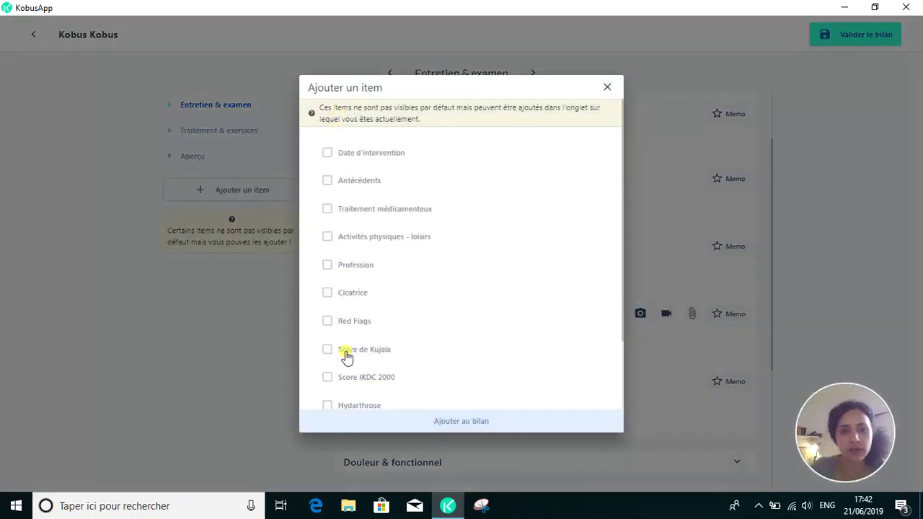
pyautogui.click(331, 264)
pyautogui.click(482, 422)
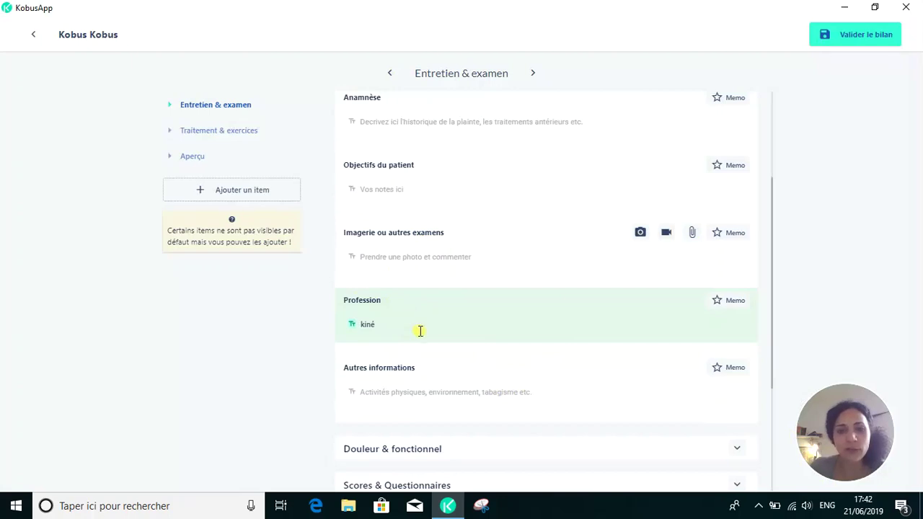
# Step: Mark the lower-limb bodychart under Douleur & fonctionnel with a red line along the front-view knee and a yellow mark on a side-view bent knee
pyautogui.scroll(-3, 402, 314)
pyautogui.click(409, 258)
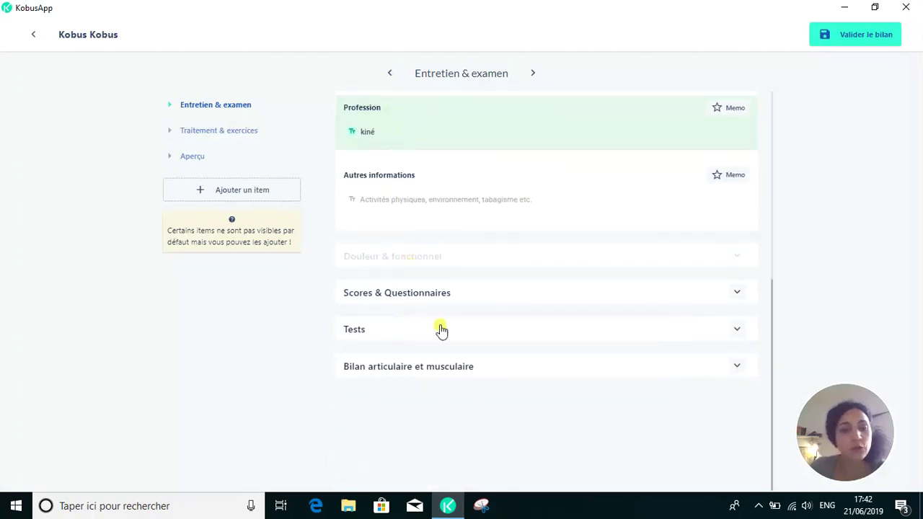
pyautogui.scroll(-1, 573, 278)
pyautogui.scroll(-1, 375, 245)
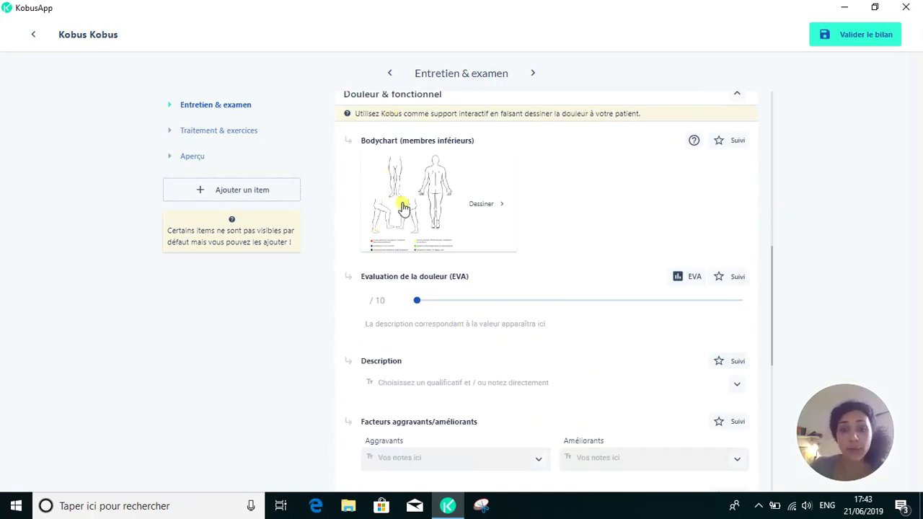
pyautogui.click(404, 208)
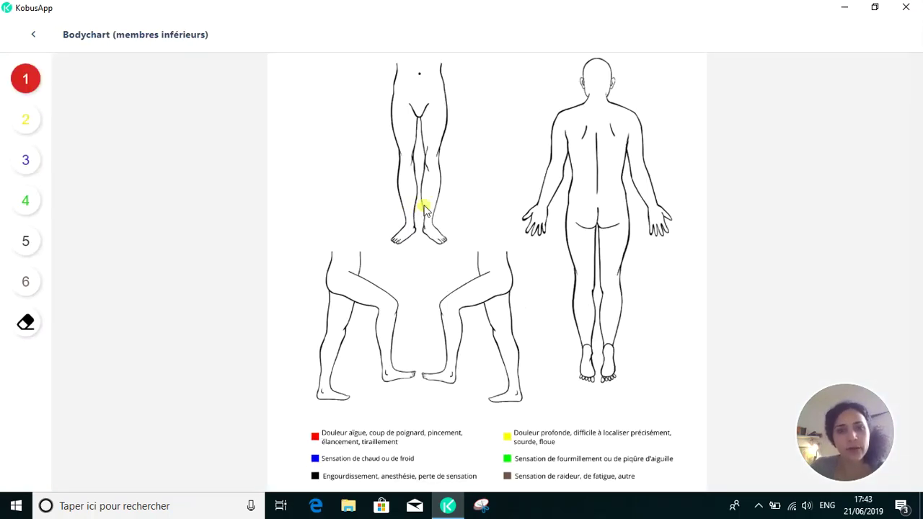
pyautogui.moveTo(435, 148); pyautogui.dragTo(436, 180)
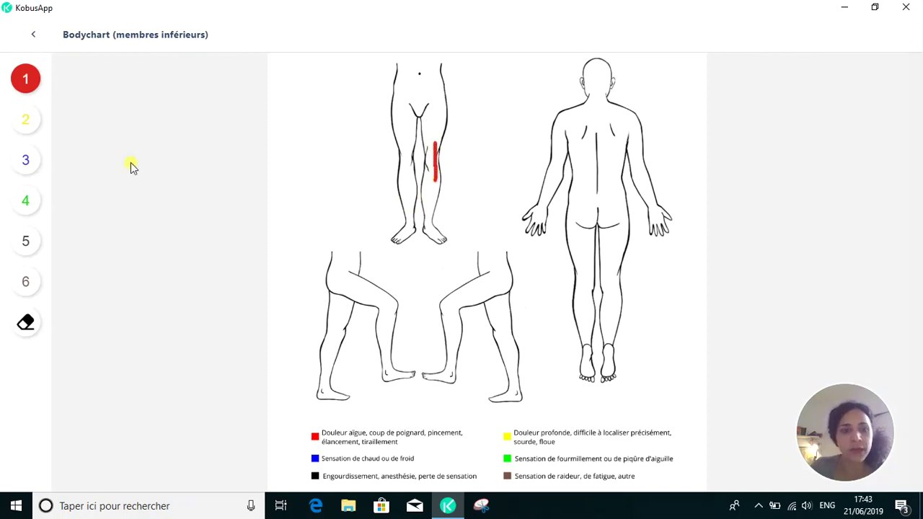
pyautogui.click(25, 119)
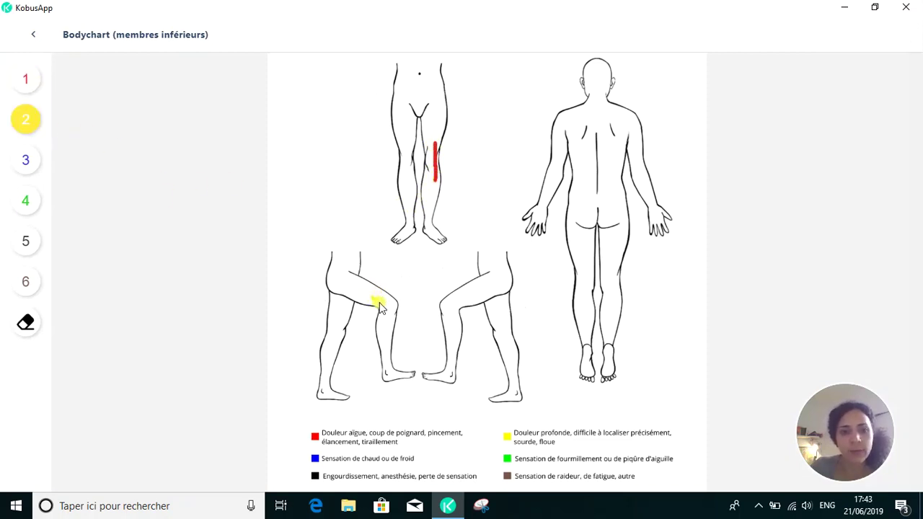
pyautogui.click(28, 38)
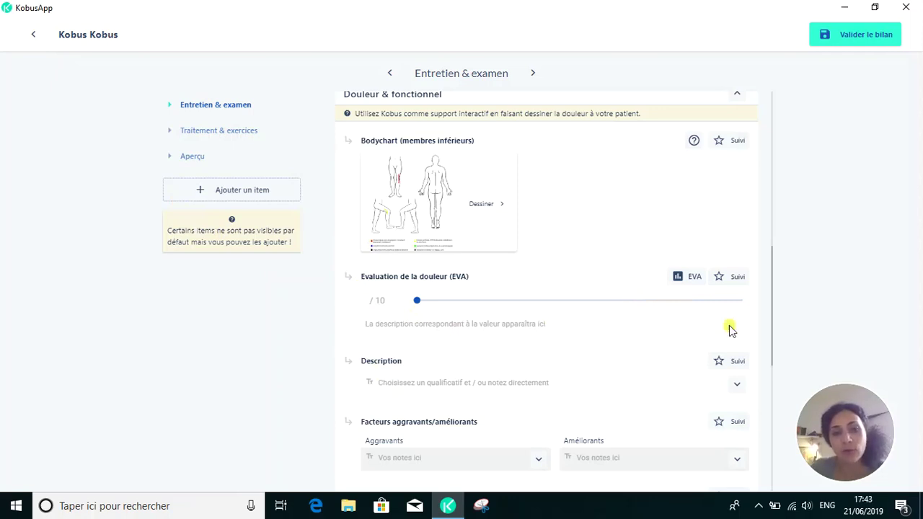
# Step: Rate the patient's pain at 7/10 on the full-screen EVA scale
pyautogui.click(681, 280)
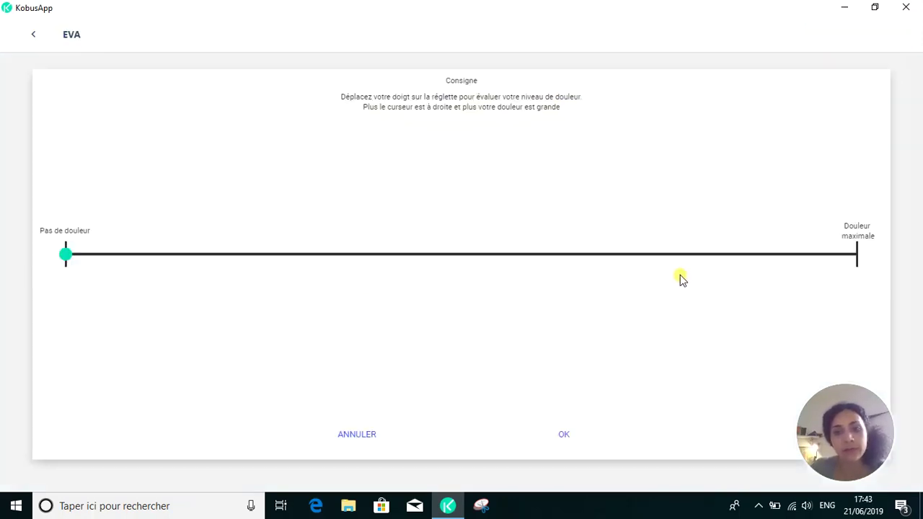
pyautogui.click(566, 438)
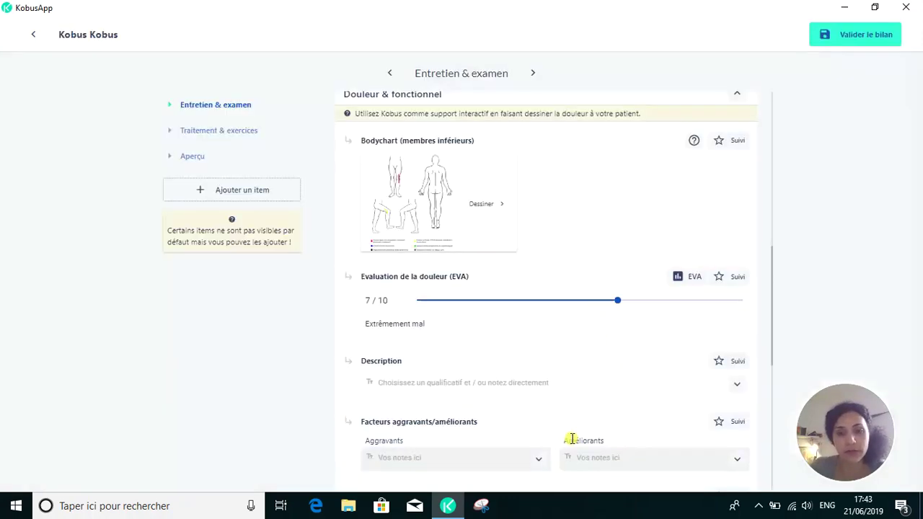
# Step: Set the pain Description to Elancements under Douleur & fonctionnel
pyautogui.scroll(-2, 586, 261)
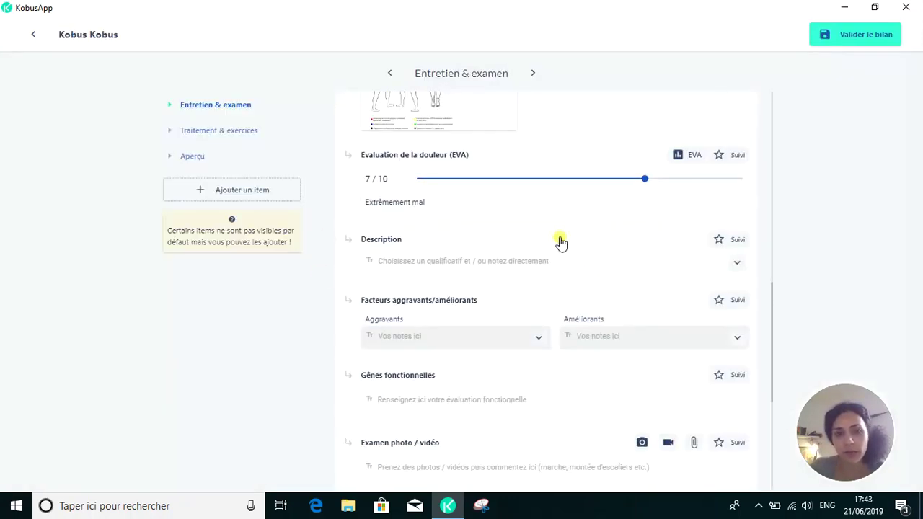
pyautogui.click(738, 261)
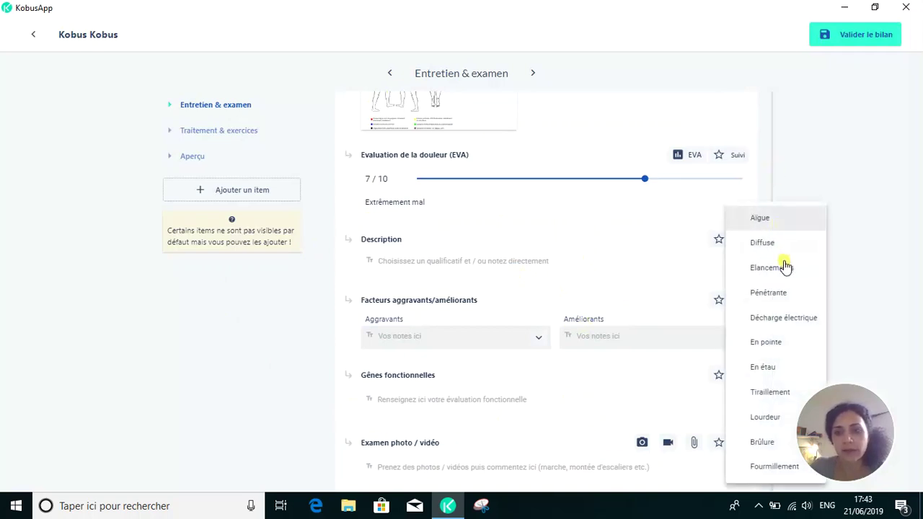
pyautogui.click(764, 266)
# Step: Set the aggravating factor to Courir and the relieving factor to Tendre la jambe
pyautogui.click(539, 345)
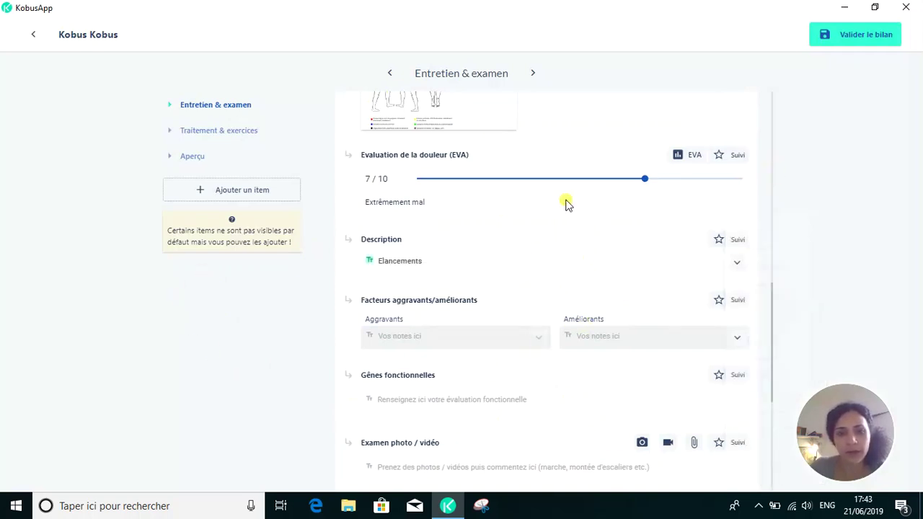
pyautogui.click(586, 387)
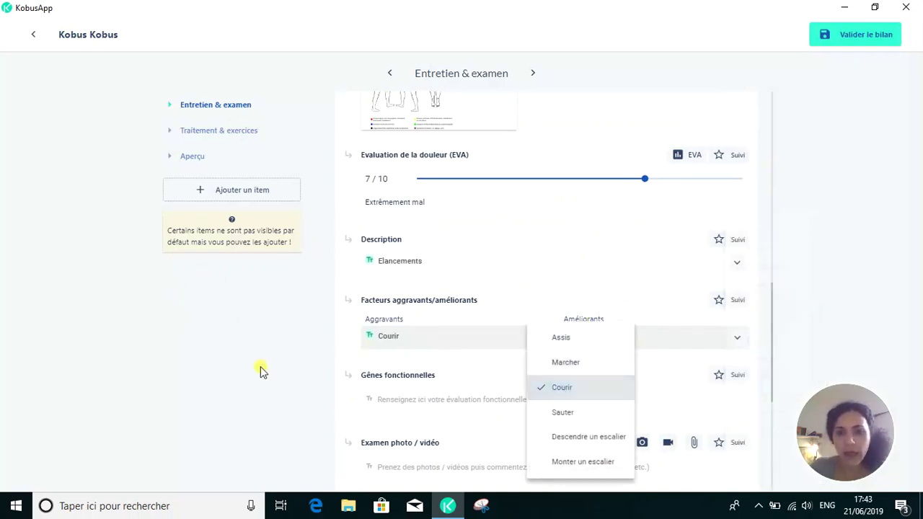
pyautogui.click(260, 370)
pyautogui.click(743, 345)
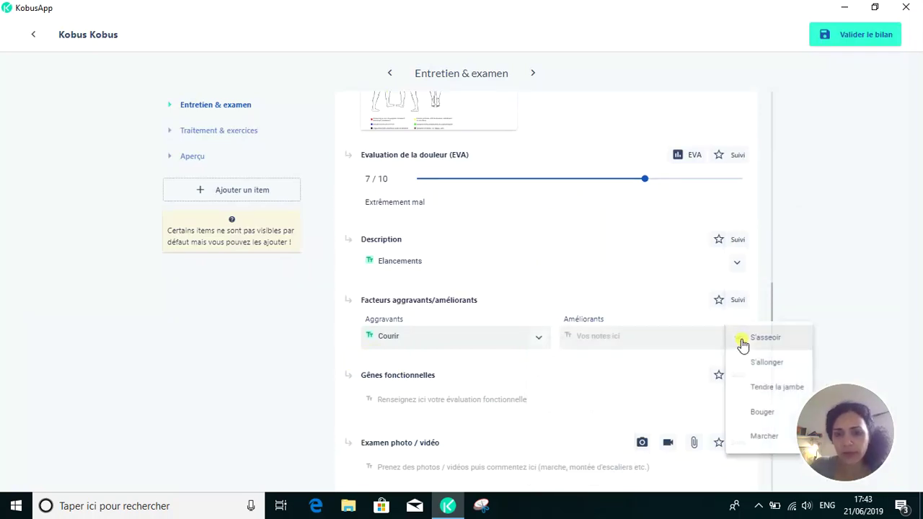
pyautogui.click(769, 387)
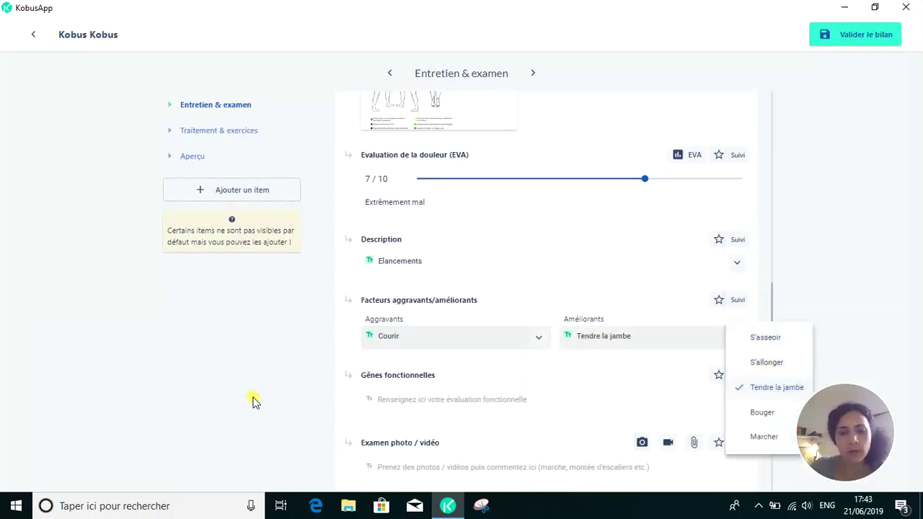
pyautogui.click(284, 381)
# Step: Expand Scores & Questionnaires and read the help sheet and the self-questionnaire note for Score ACL-Rsi
pyautogui.scroll(-5, 579, 332)
pyautogui.scroll(-2, 577, 216)
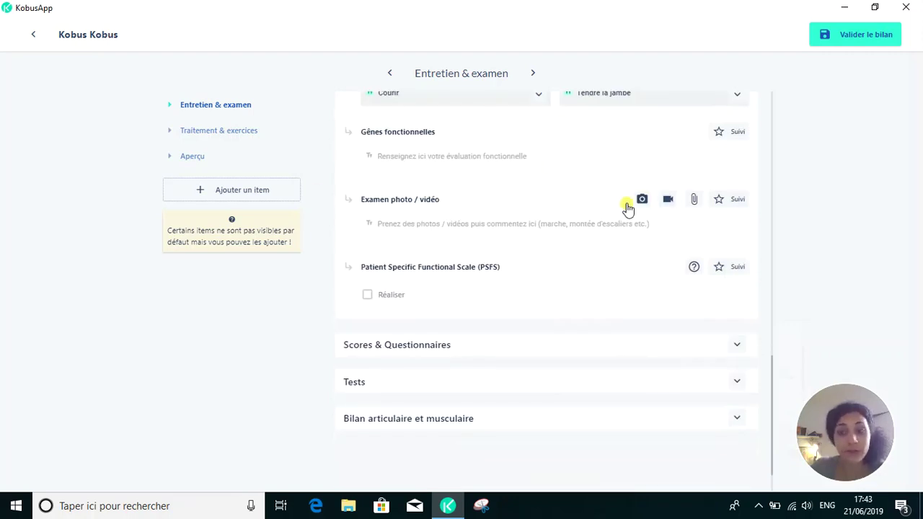
pyautogui.scroll(-2, 628, 209)
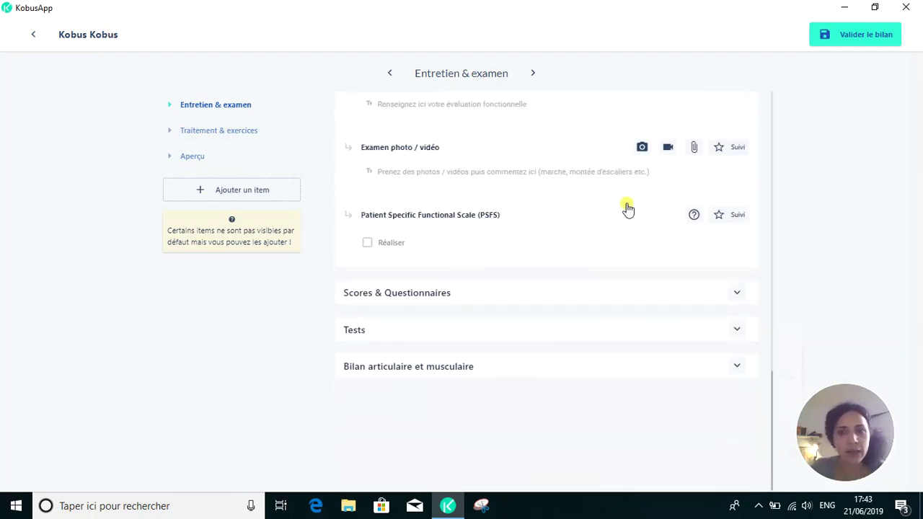
pyautogui.click(447, 296)
pyautogui.scroll(-3, 452, 301)
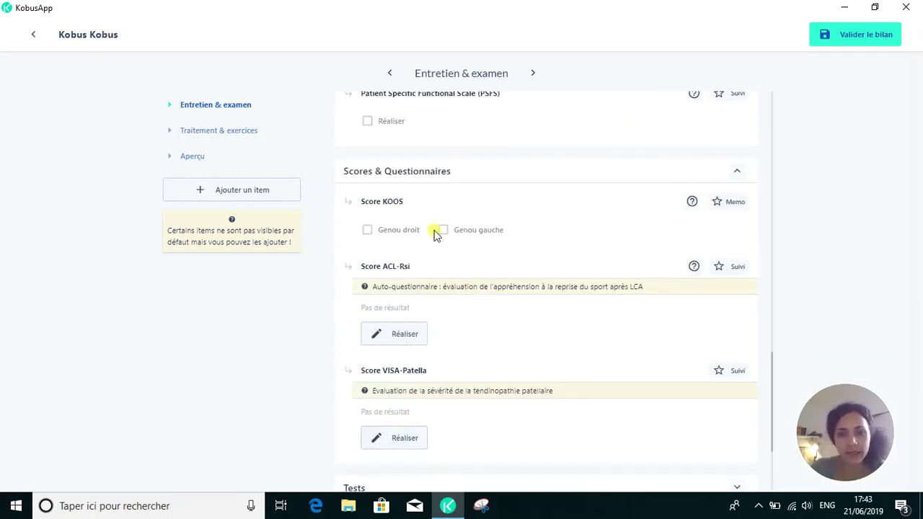
pyautogui.scroll(-1, 438, 231)
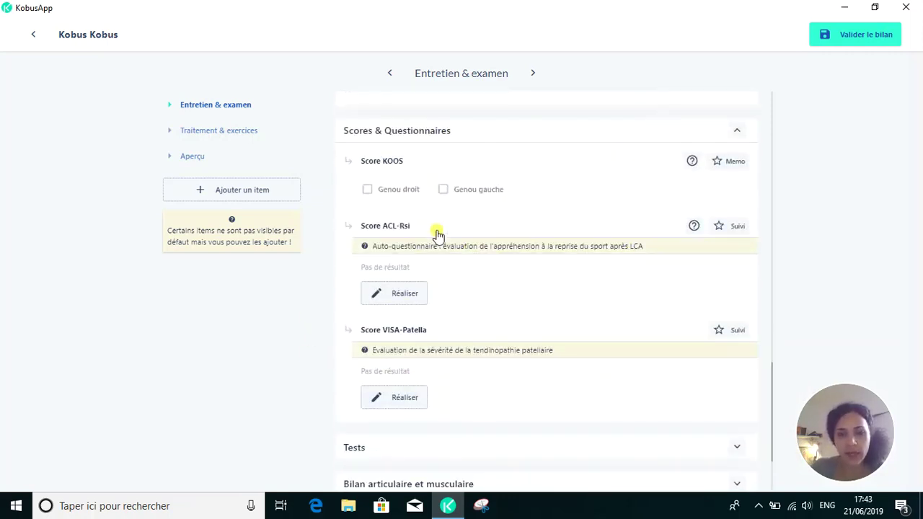
pyautogui.click(692, 227)
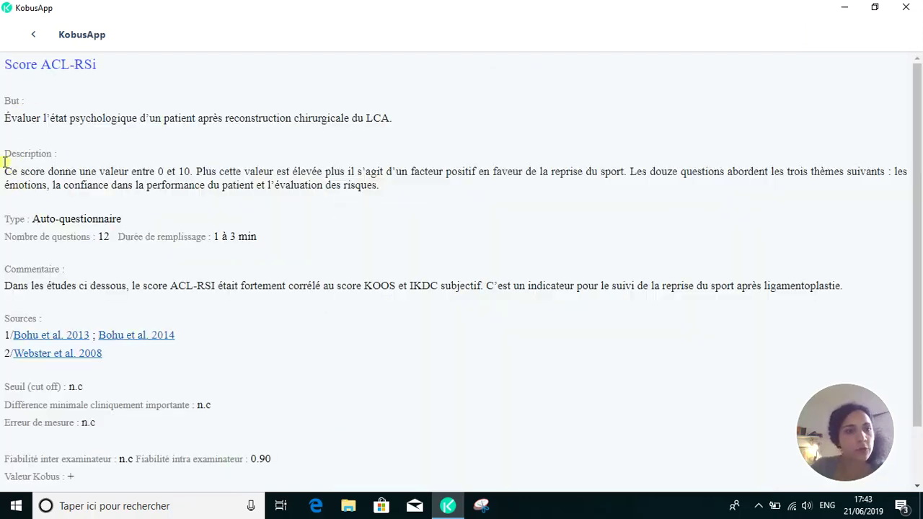
pyautogui.click(38, 41)
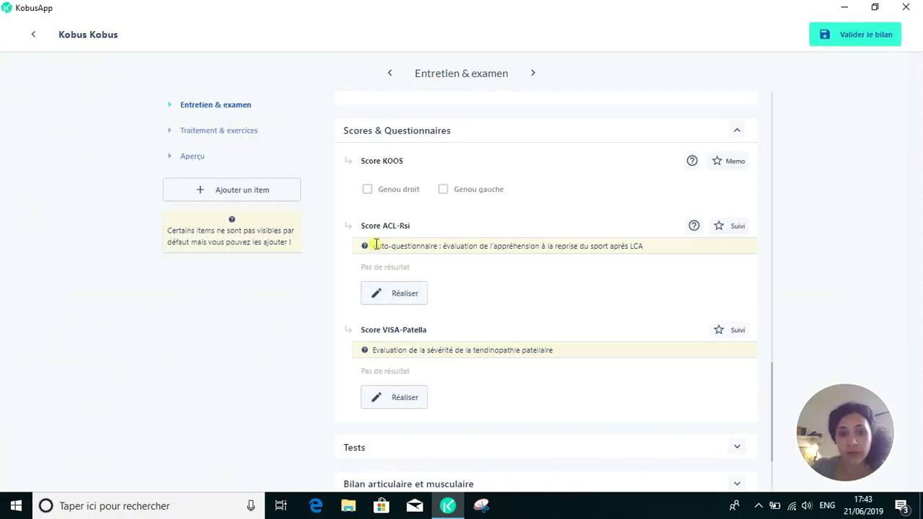
pyautogui.moveTo(376, 245); pyautogui.dragTo(441, 245)
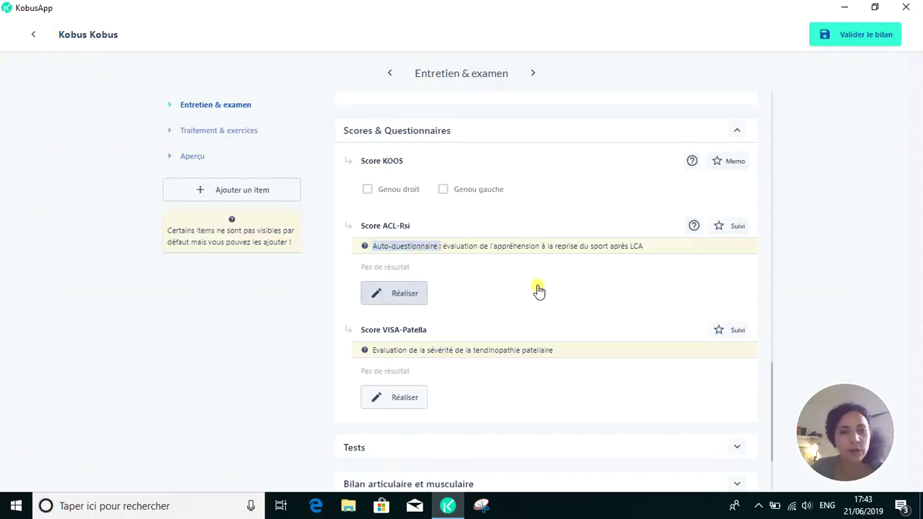
pyautogui.click(273, 343)
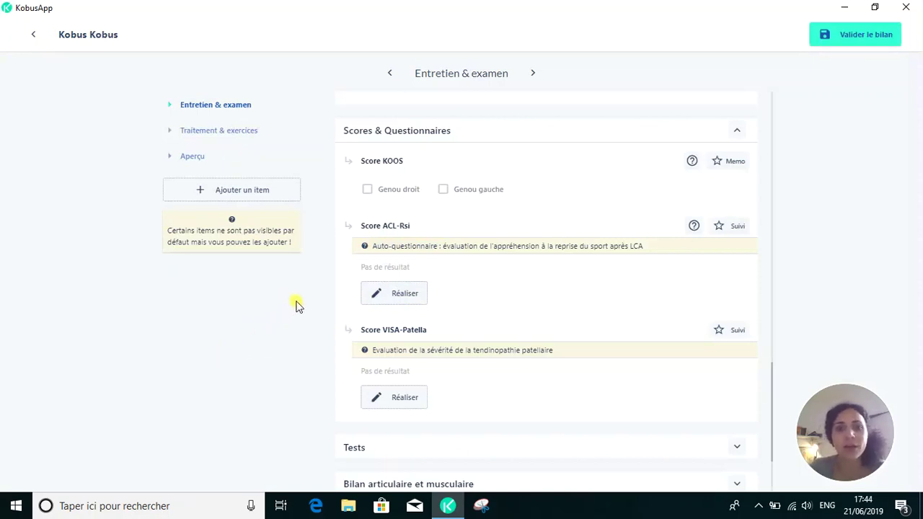
# Step: Expand the Tests section and enable the choice of tests under Tests ligamentaires
pyautogui.scroll(-2, 650, 228)
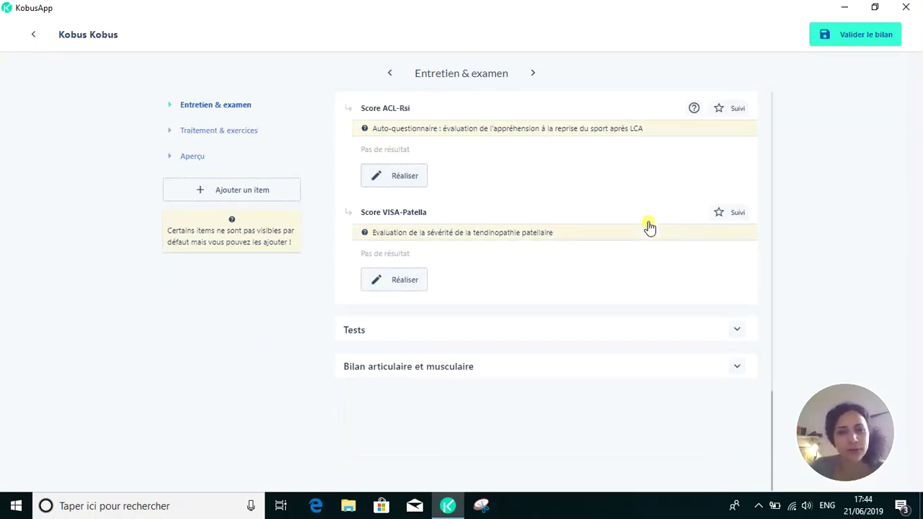
pyautogui.click(358, 336)
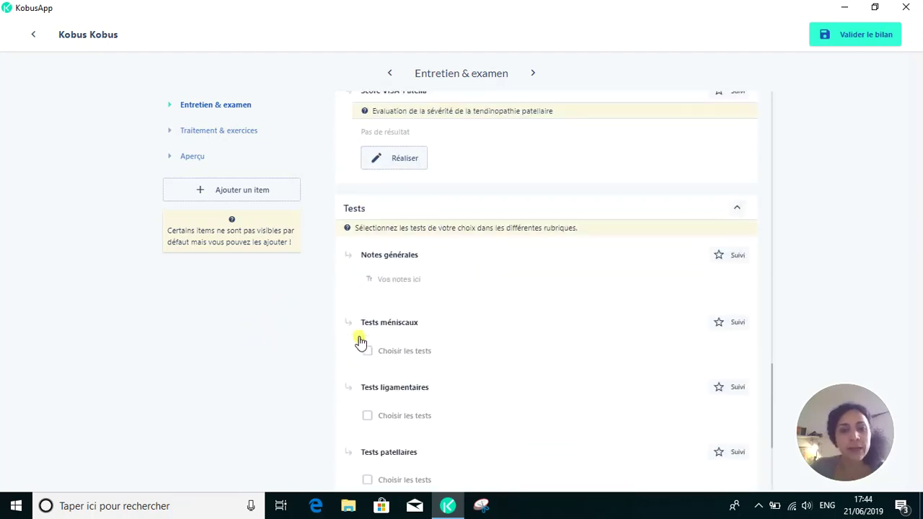
pyautogui.click(433, 202)
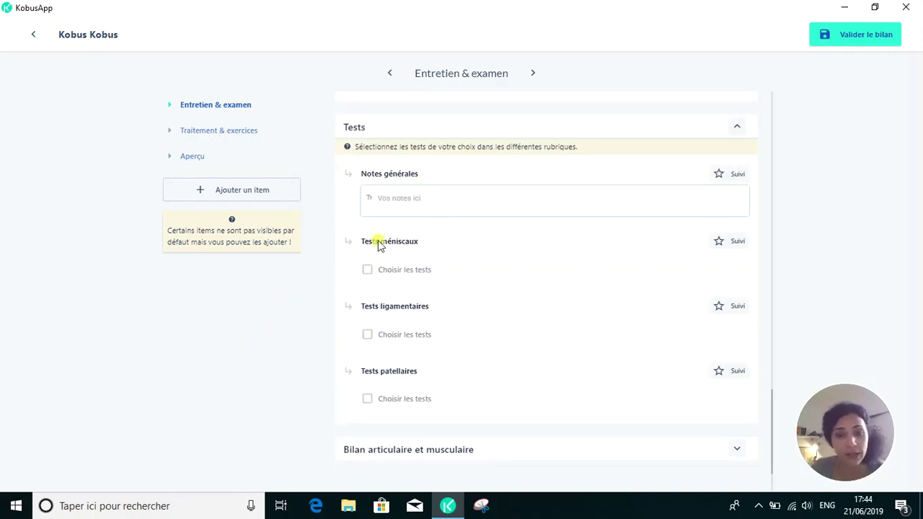
pyautogui.click(384, 336)
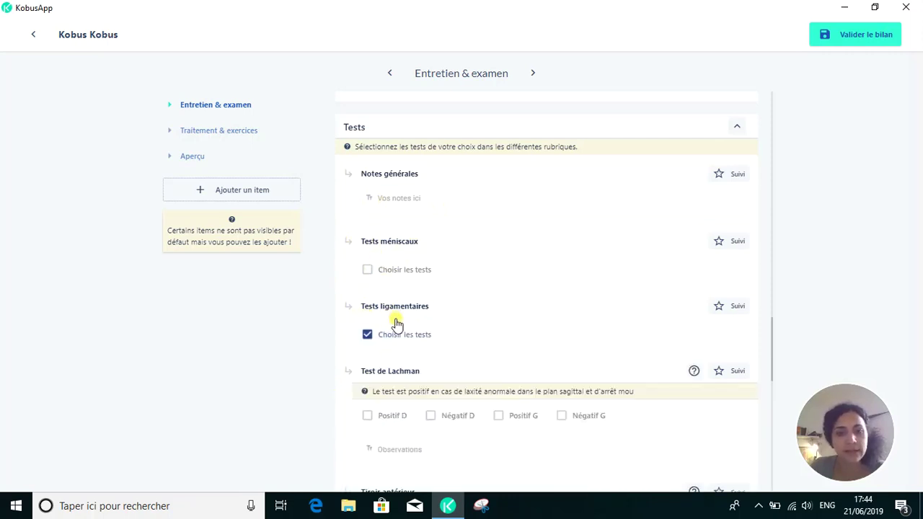
# Step: Record the Test de Lachman as Négatif D and Négatif G
pyautogui.scroll(-2, 397, 324)
pyautogui.scroll(-2, 644, 304)
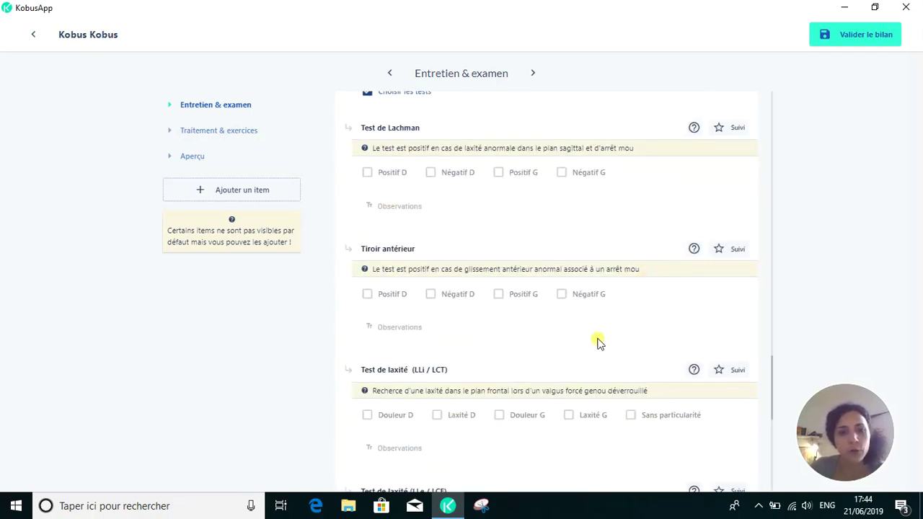
pyautogui.click(440, 173)
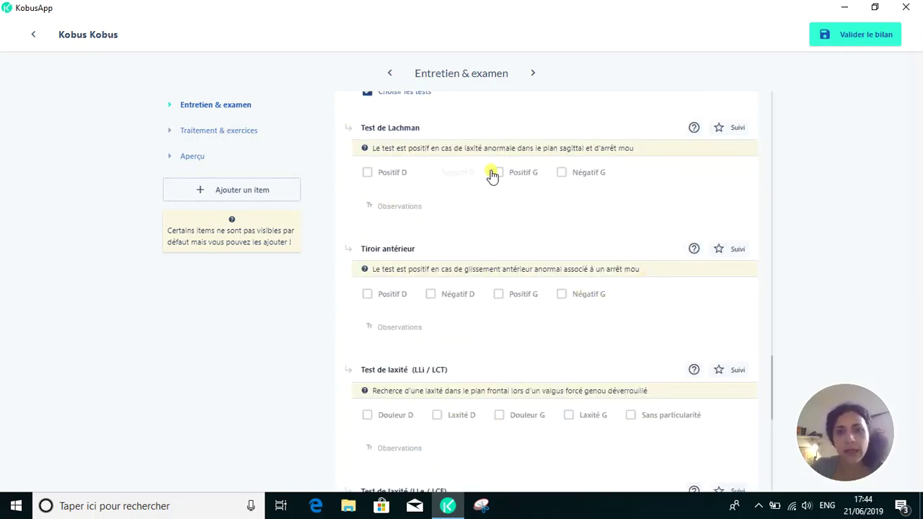
pyautogui.click(584, 173)
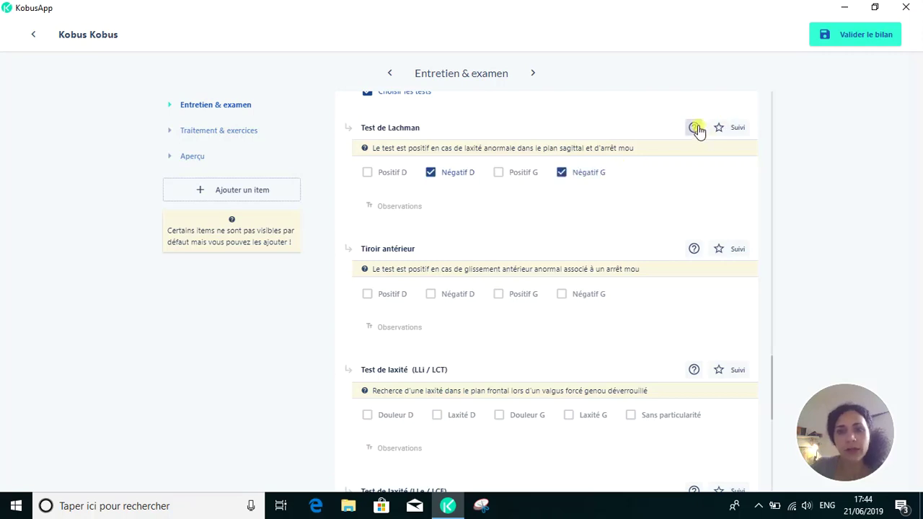
# Step: Read the Test de Lachman help sheet, including its Valeur Kobus and video, and return to the assessment
pyautogui.click(695, 129)
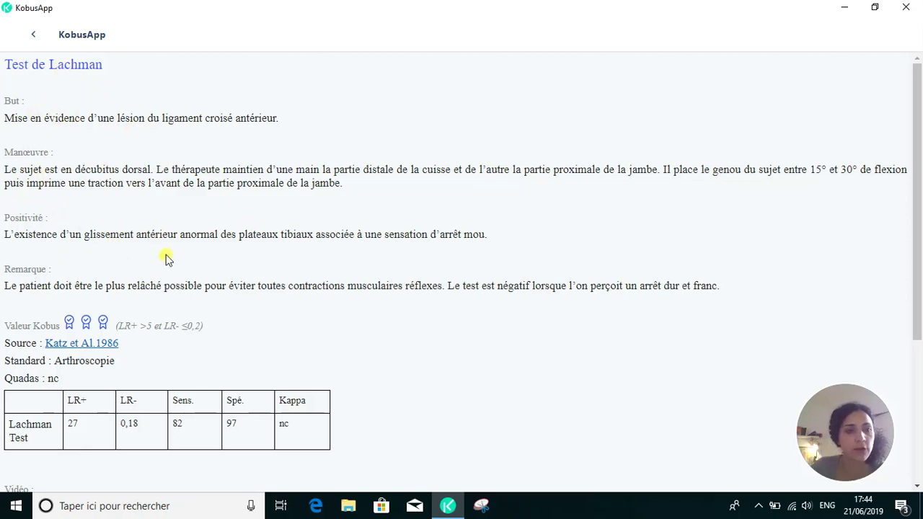
pyautogui.scroll(-3, 164, 258)
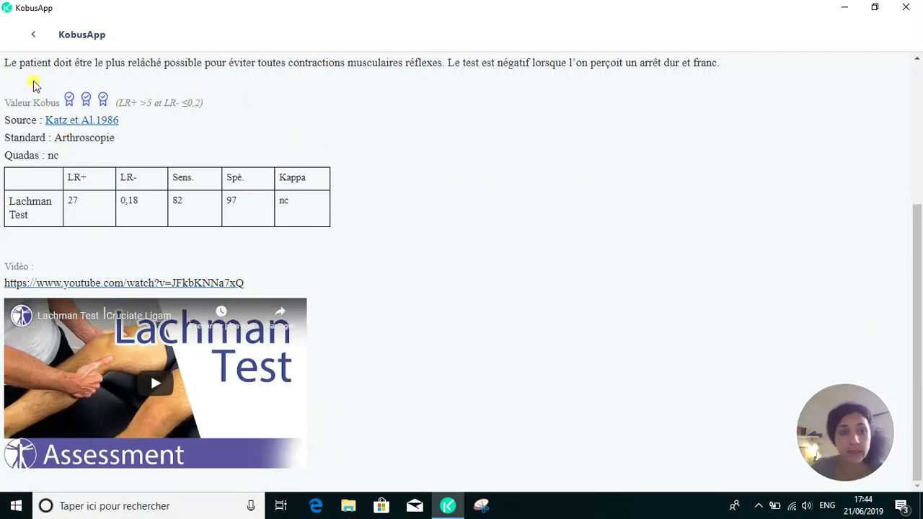
pyautogui.moveTo(62, 103); pyautogui.dragTo(4, 103)
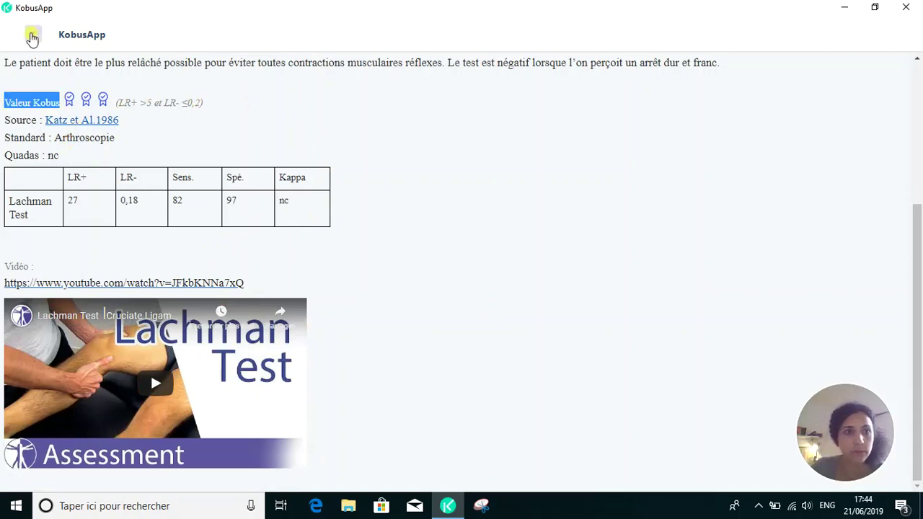
pyautogui.click(31, 34)
# Step: Expand the Bilan articulaire et musculaire section to view its items
pyautogui.scroll(-6, 407, 340)
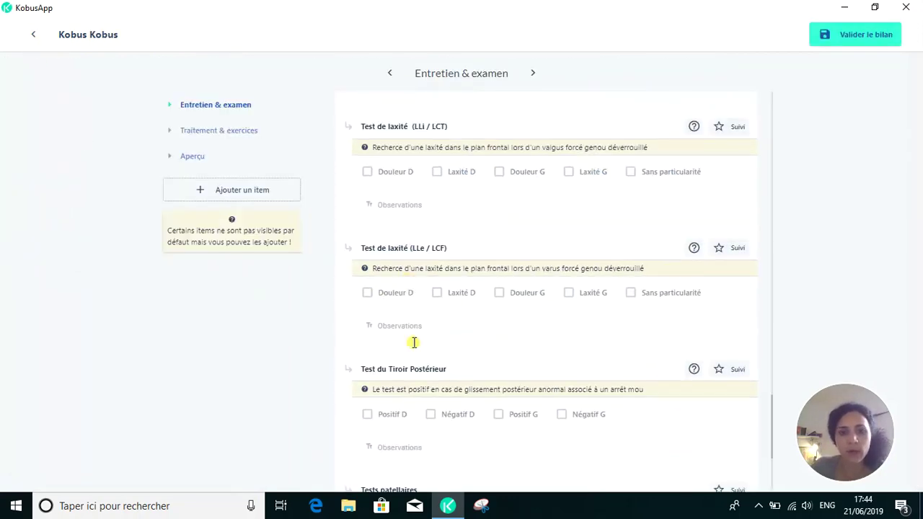
pyautogui.click(414, 371)
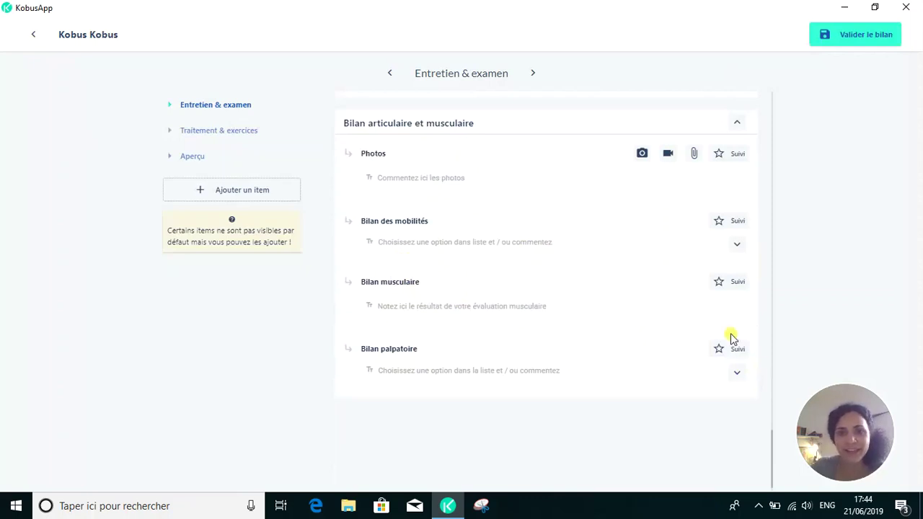
# Step: Flag the EVA pain rating, the Facteurs aggravants/améliorants and the lower-limb bodychart for Suivi
pyautogui.scroll(10, 598, 262)
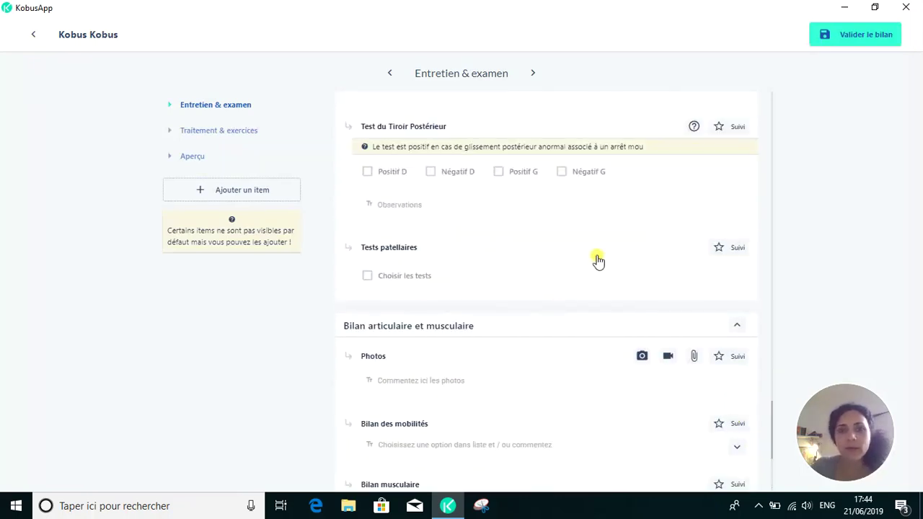
pyautogui.scroll(8, 601, 230)
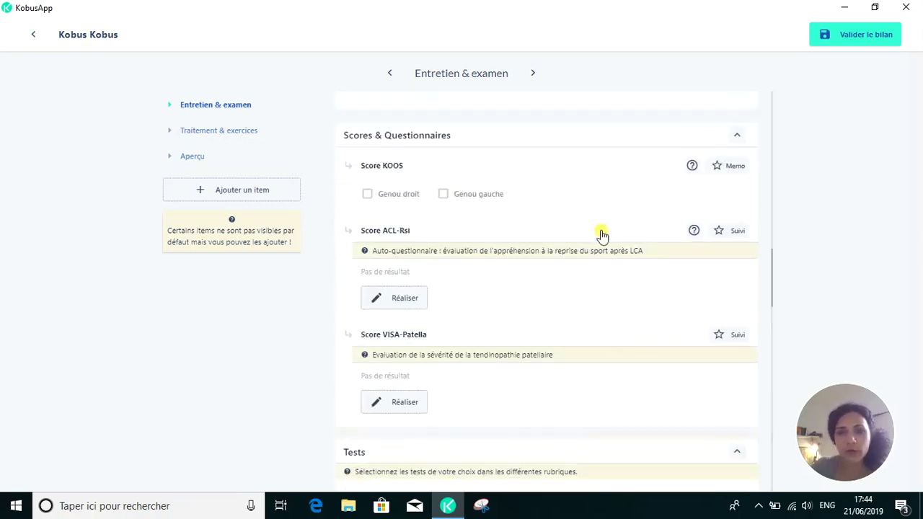
pyautogui.scroll(5, 509, 302)
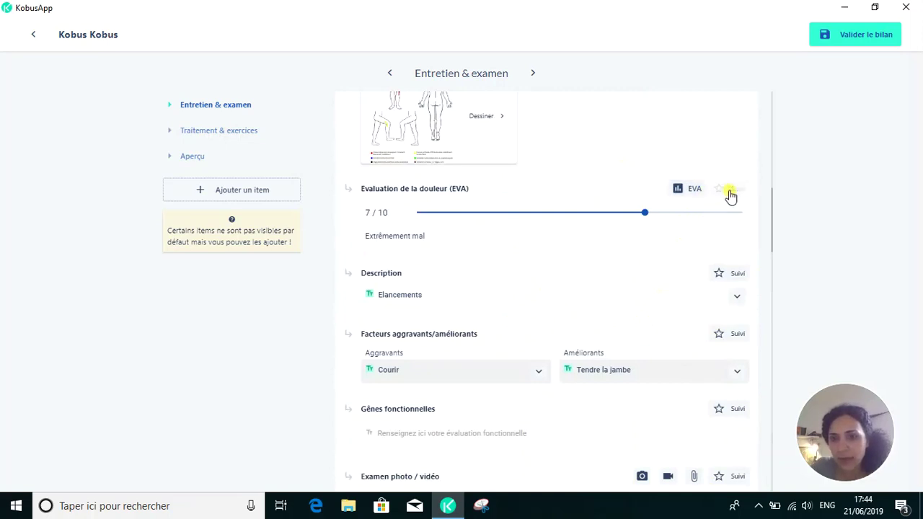
pyautogui.click(731, 194)
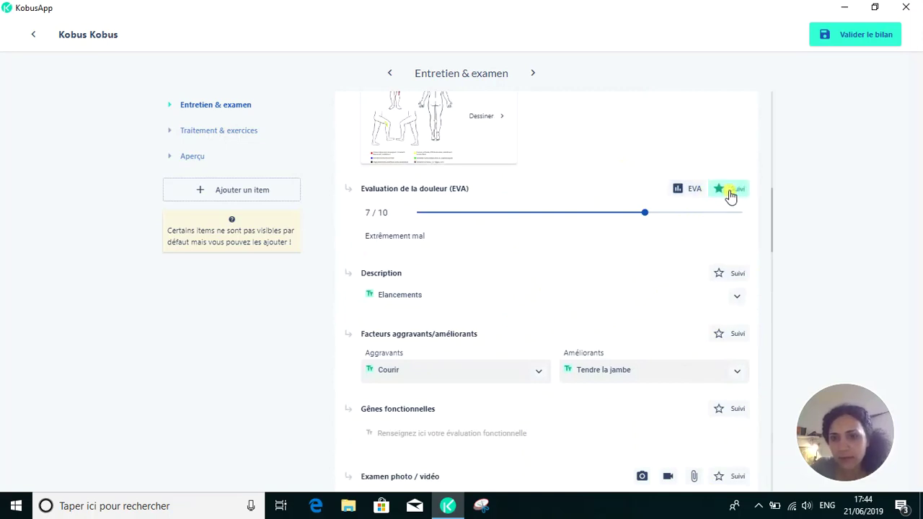
pyautogui.click(719, 333)
pyautogui.scroll(2, 674, 253)
pyautogui.click(719, 174)
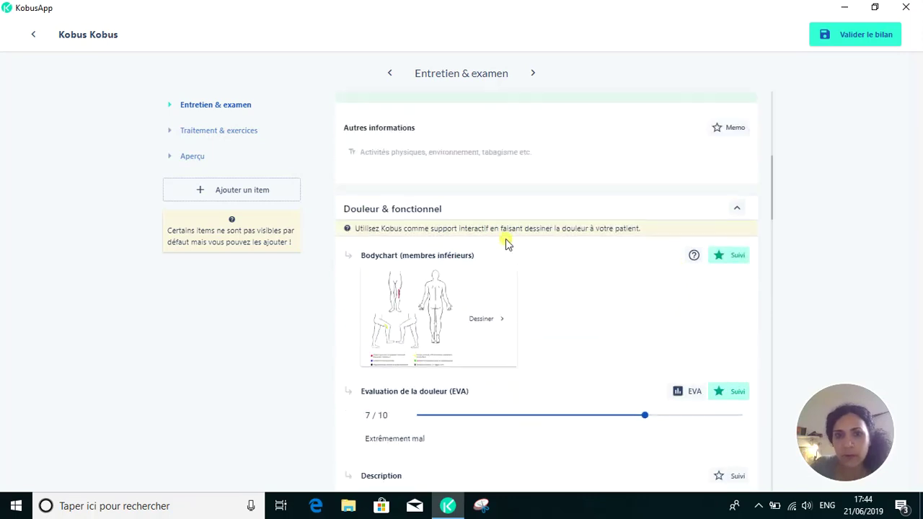
# Step: Flag Motif de la consultation and Côté atteint as Memo in the Entretien section
pyautogui.scroll(4, 507, 240)
pyautogui.scroll(1, 641, 281)
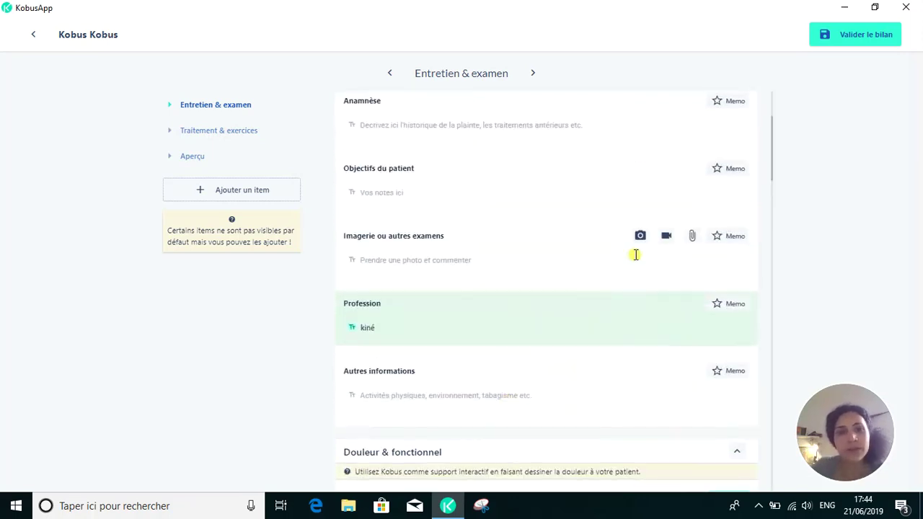
pyautogui.scroll(2, 651, 311)
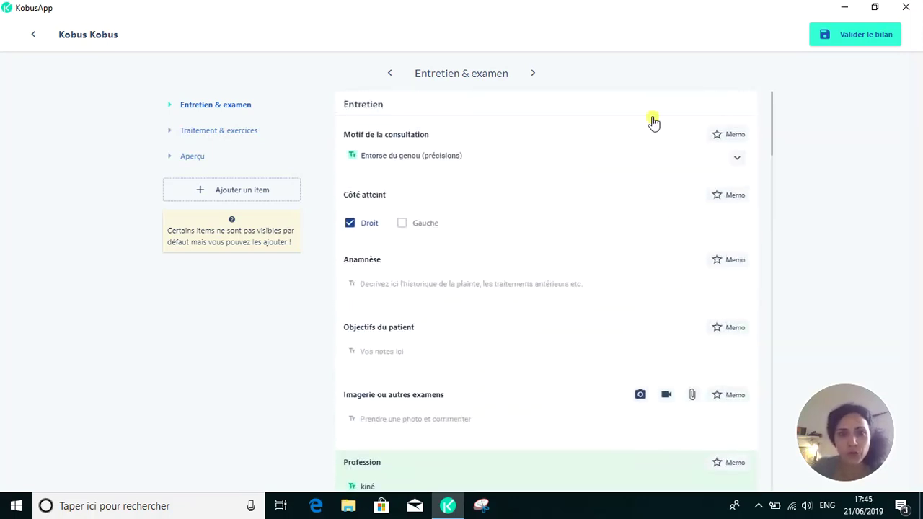
pyautogui.click(721, 134)
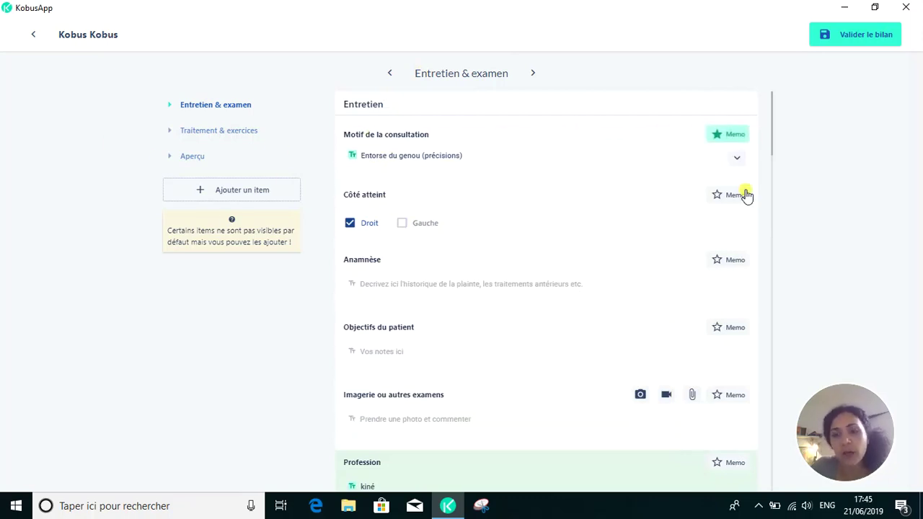
pyautogui.click(735, 206)
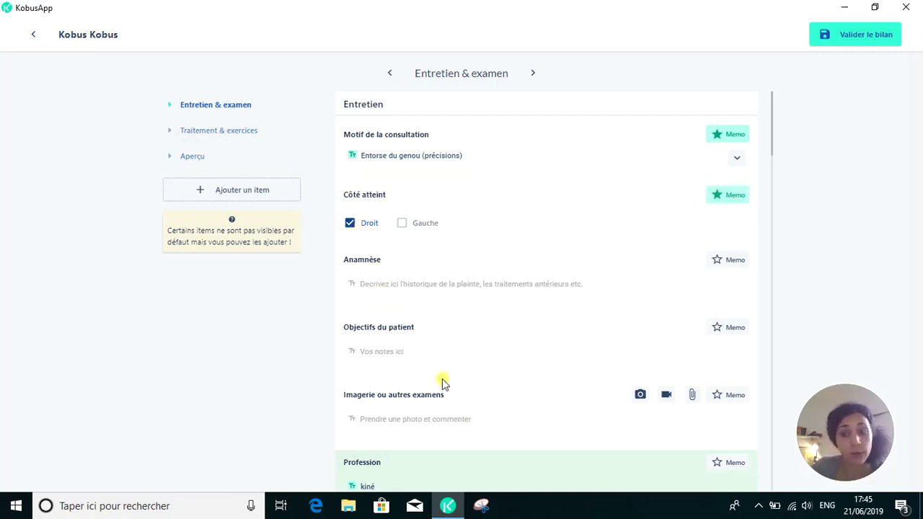
# Step: Enter "recourir" as the Objectifs du traitement in the Traitement & exercices part of the assessment
pyautogui.click(211, 139)
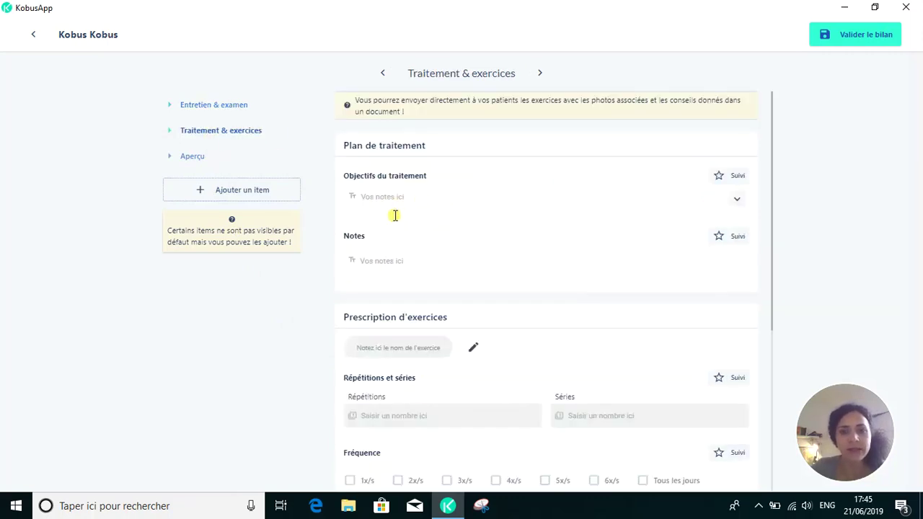
pyautogui.click(405, 195)
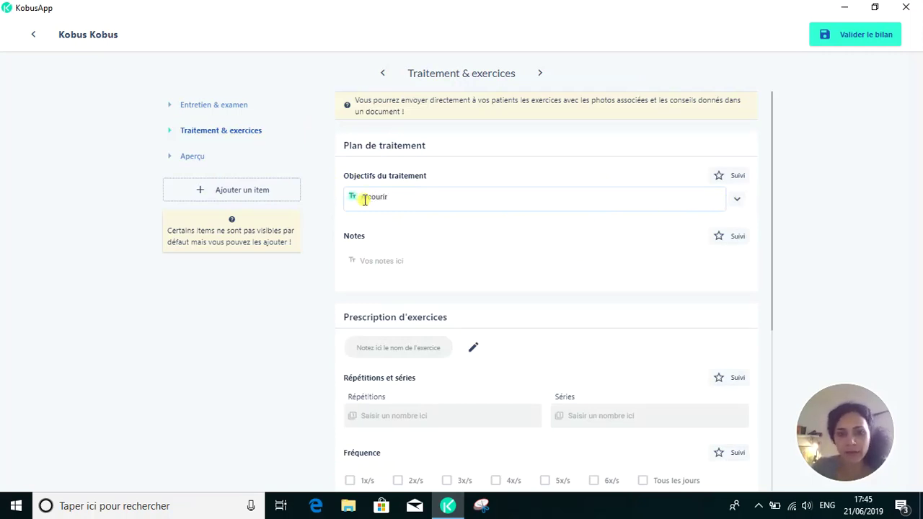
# Step: Prescribe an exercise named "Squat" with 10 repetitions and 3 series under Prescription d'exercices
pyautogui.scroll(-1, 513, 249)
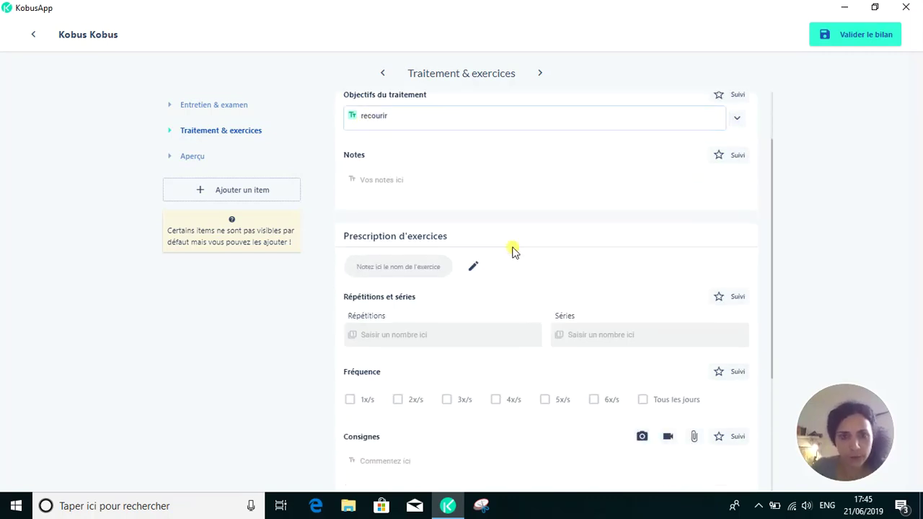
pyautogui.scroll(-1, 451, 248)
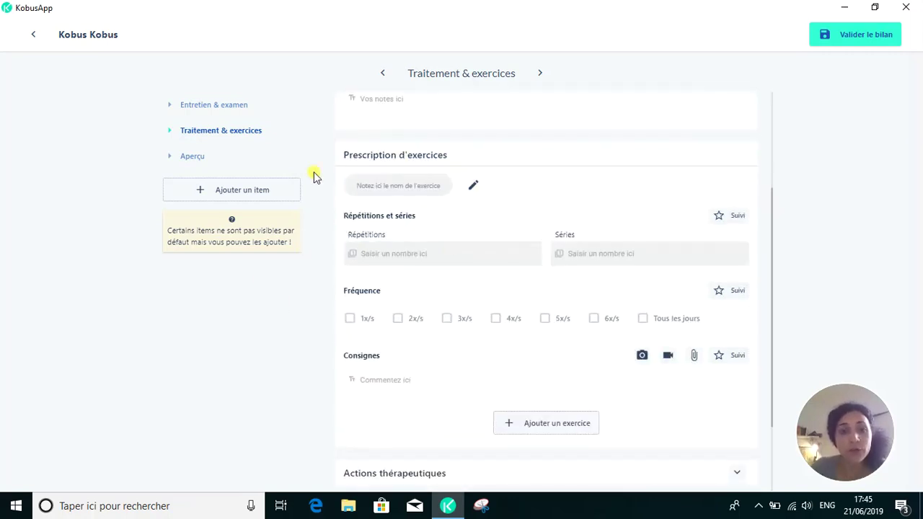
pyautogui.click(375, 184)
pyautogui.write('Squat')
pyautogui.press('Tab')
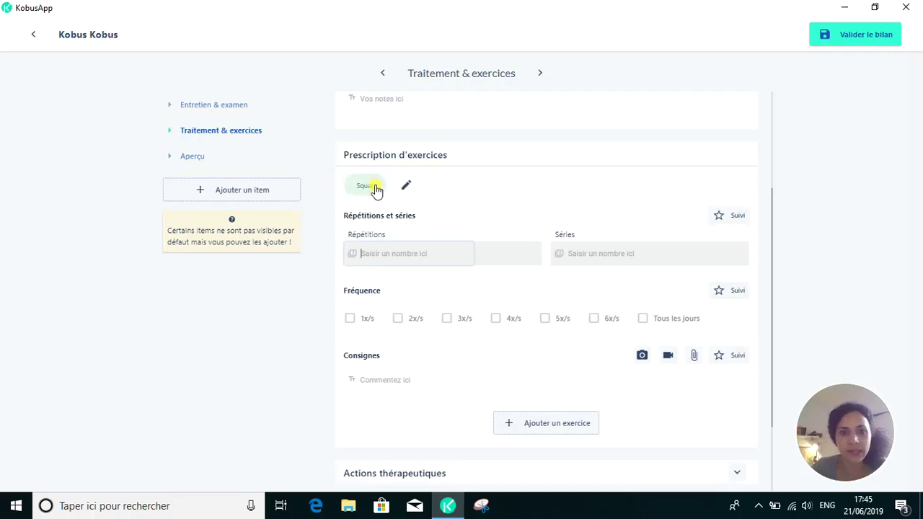
pyautogui.write('10')
pyautogui.press('Tab')
pyautogui.write('3')
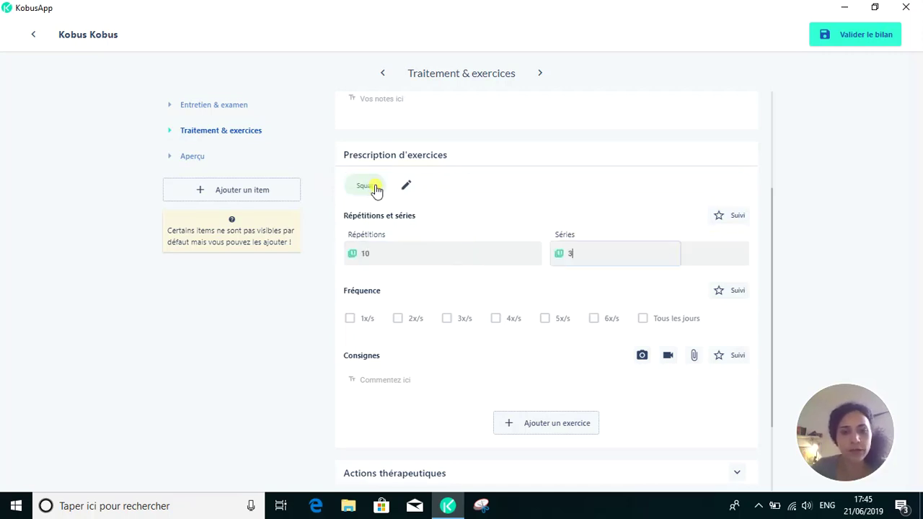
# Step: Set the Squat frequency to 5x/s and flag both Répétitions et séries and Fréquence for Suivi
pyautogui.click(550, 317)
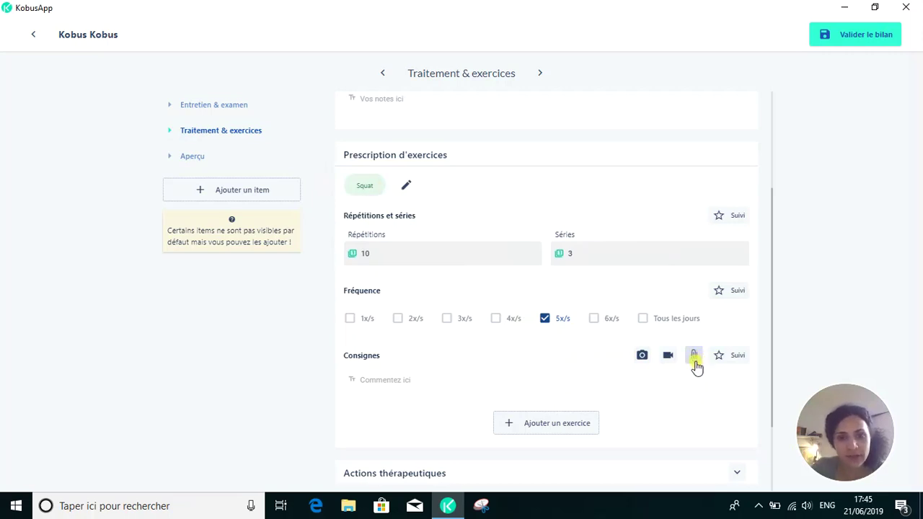
pyautogui.click(731, 219)
pyautogui.click(727, 293)
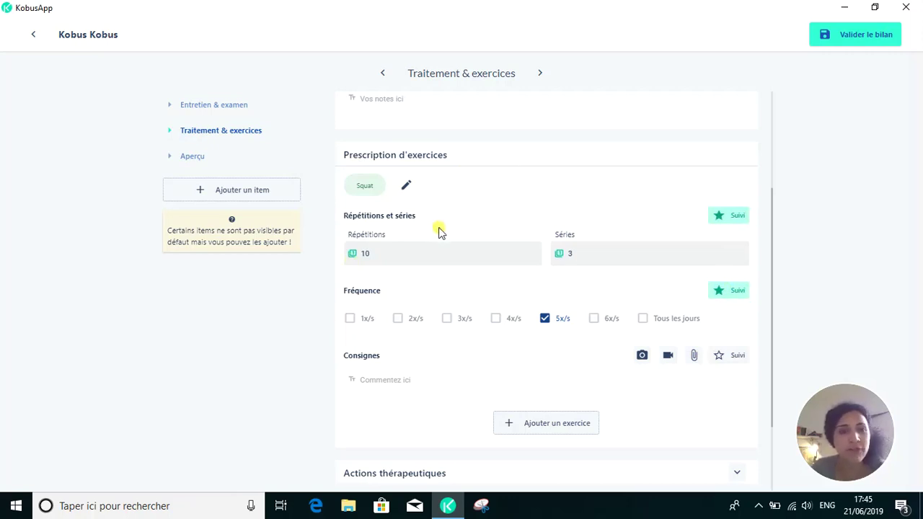
# Step: Enter "synthèse de bdk" as the Synthèse in the Aperçu and validate the bilan
pyautogui.click(202, 155)
pyautogui.scroll(-6, 433, 295)
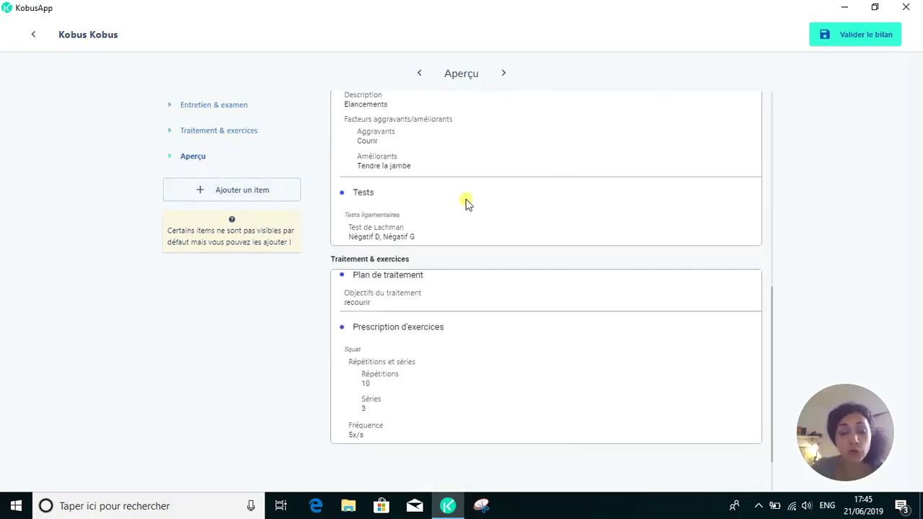
pyautogui.scroll(3, 461, 206)
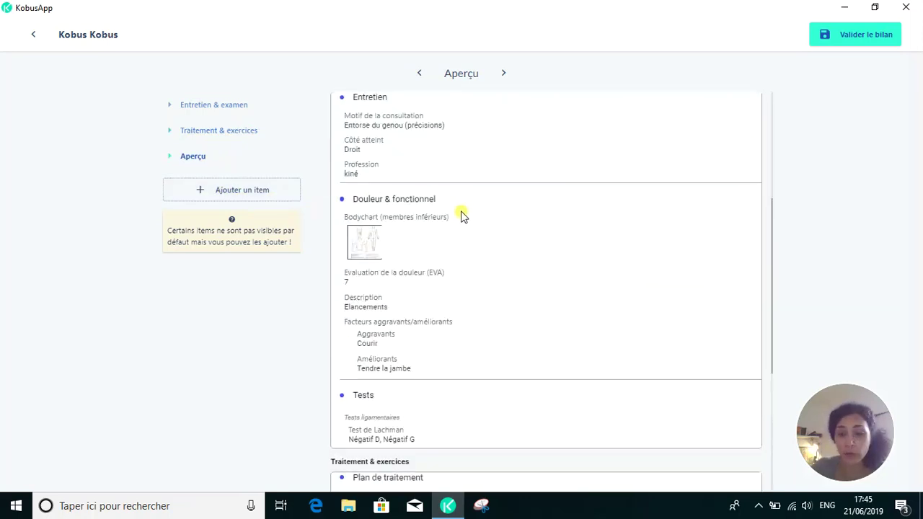
pyautogui.scroll(4, 461, 209)
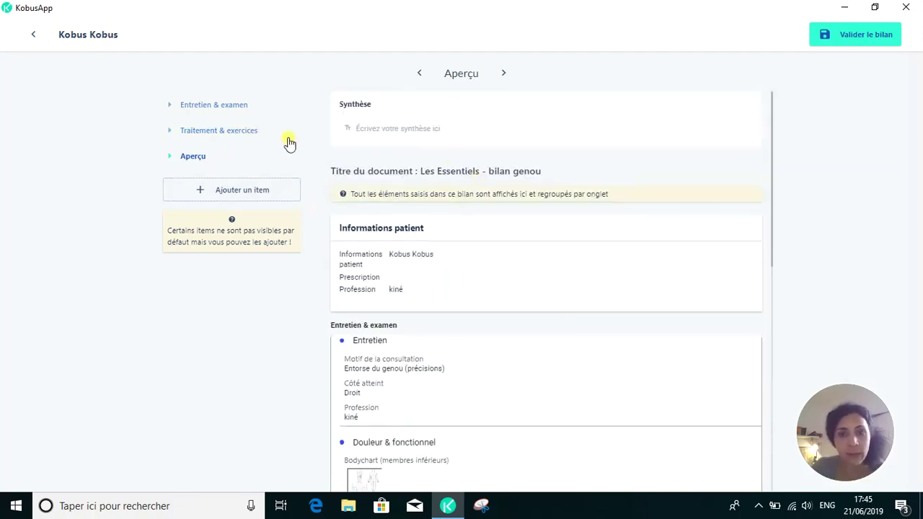
pyautogui.click(456, 129)
pyautogui.write('synthèse de bdk')
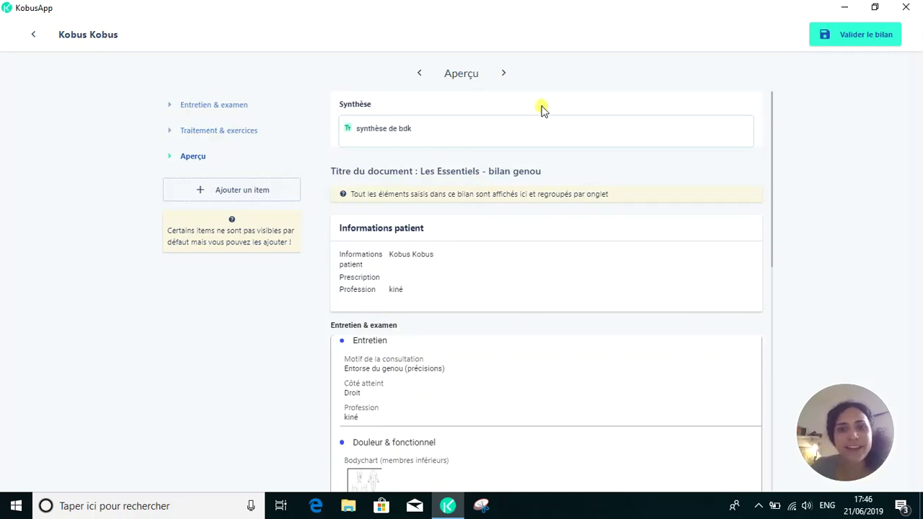
pyautogui.click(838, 41)
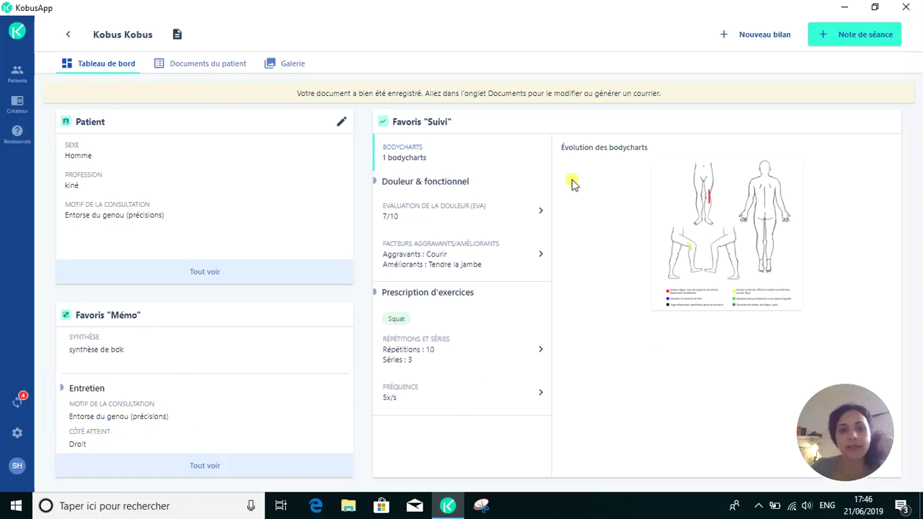
# Step: View the Suivi details of the EVA pain rating and the Facteurs aggravants/améliorants on the patient's dashboard
pyautogui.click(465, 216)
pyautogui.click(468, 267)
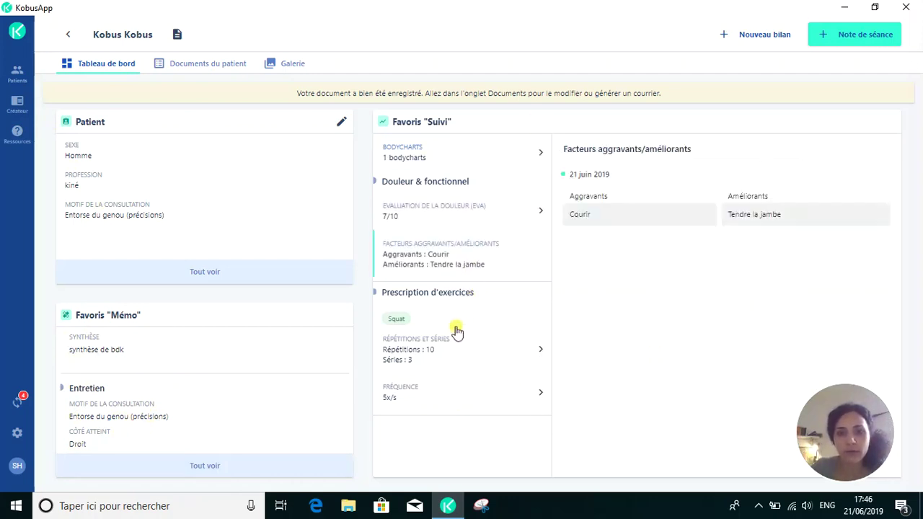